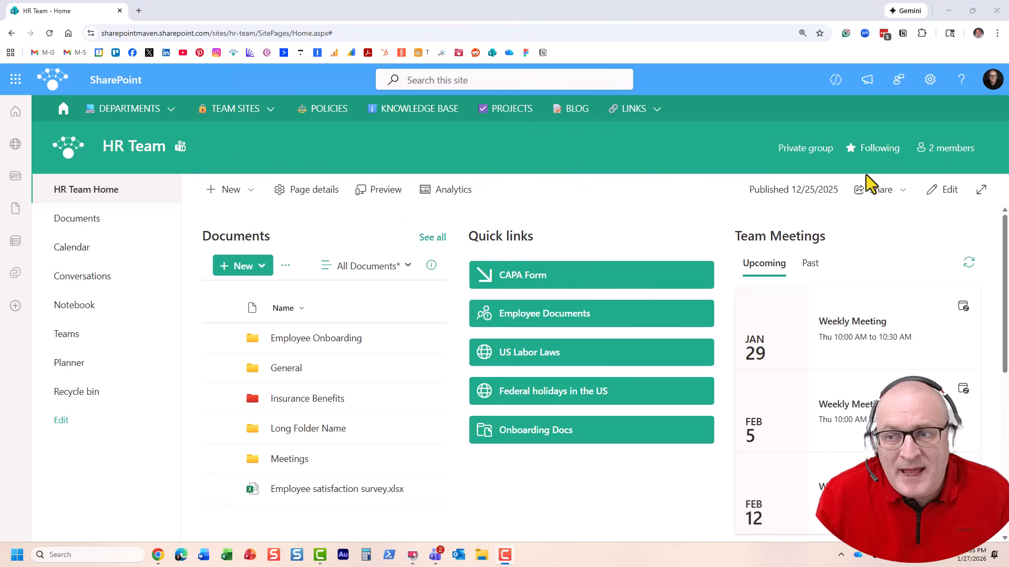
# Review the group membership of the HR Team site, checking who is a member and who is an owner
pyautogui.click(939, 152)
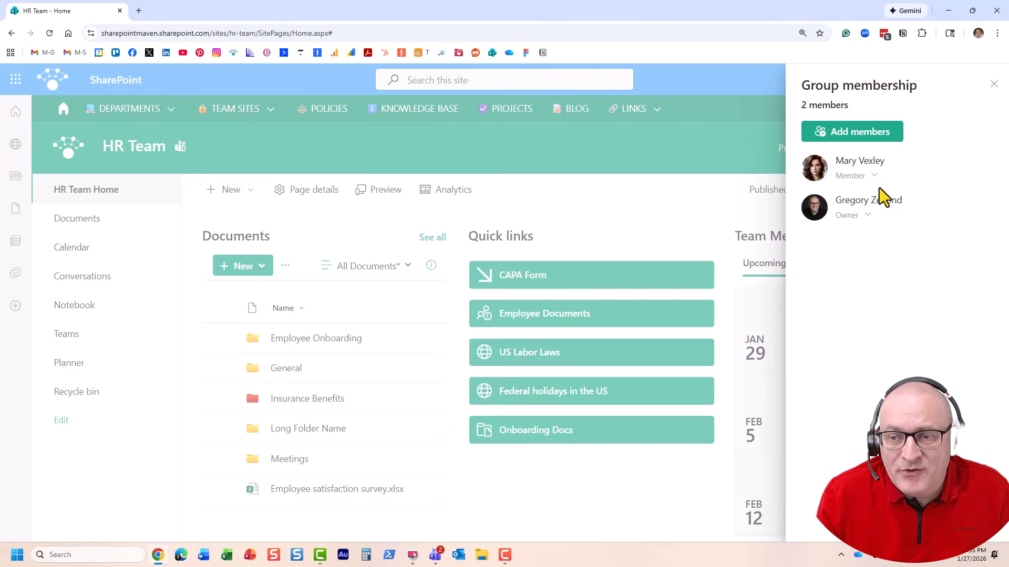
pyautogui.click(994, 85)
pyautogui.click(930, 83)
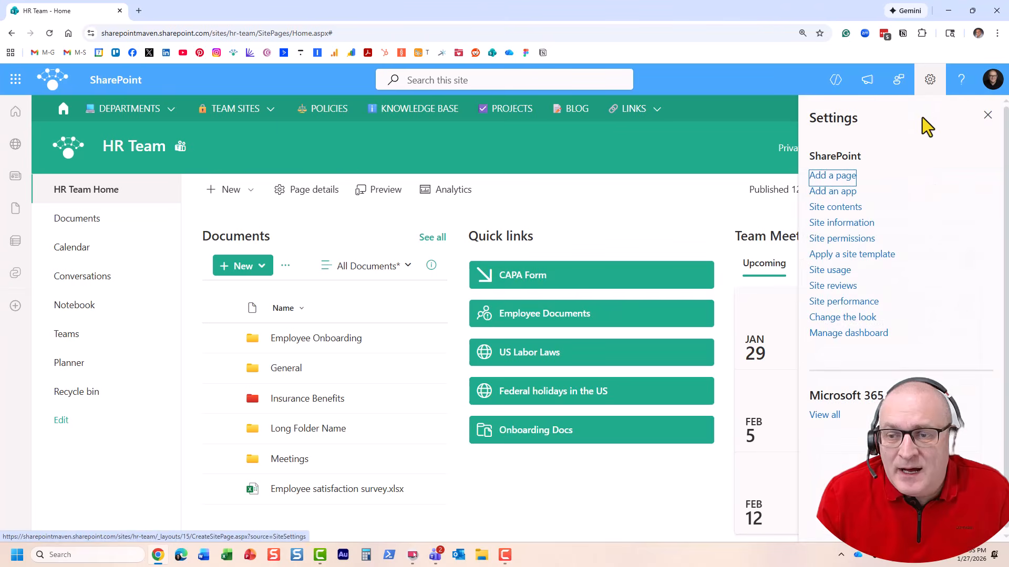
pyautogui.click(988, 115)
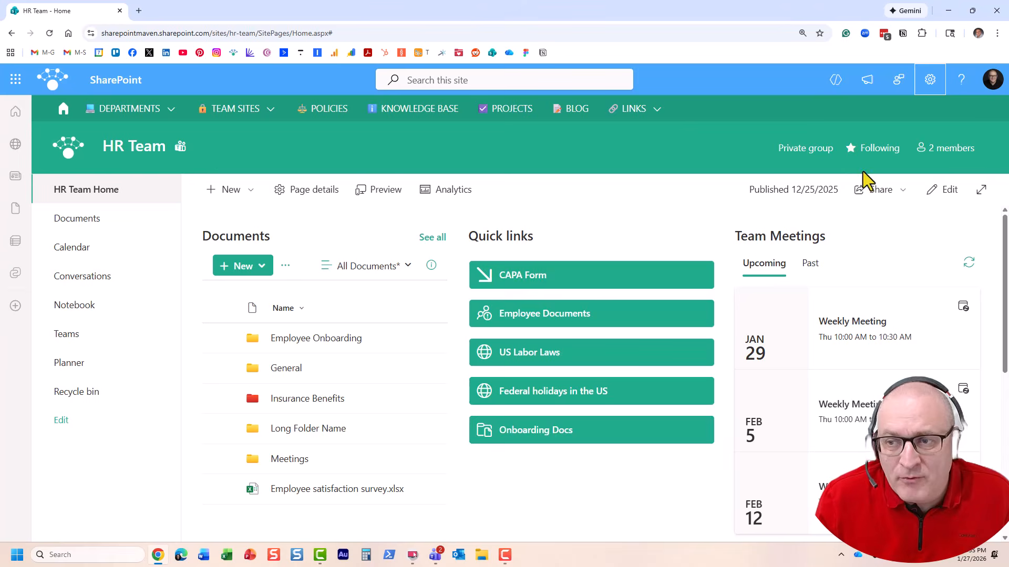
pyautogui.click(955, 149)
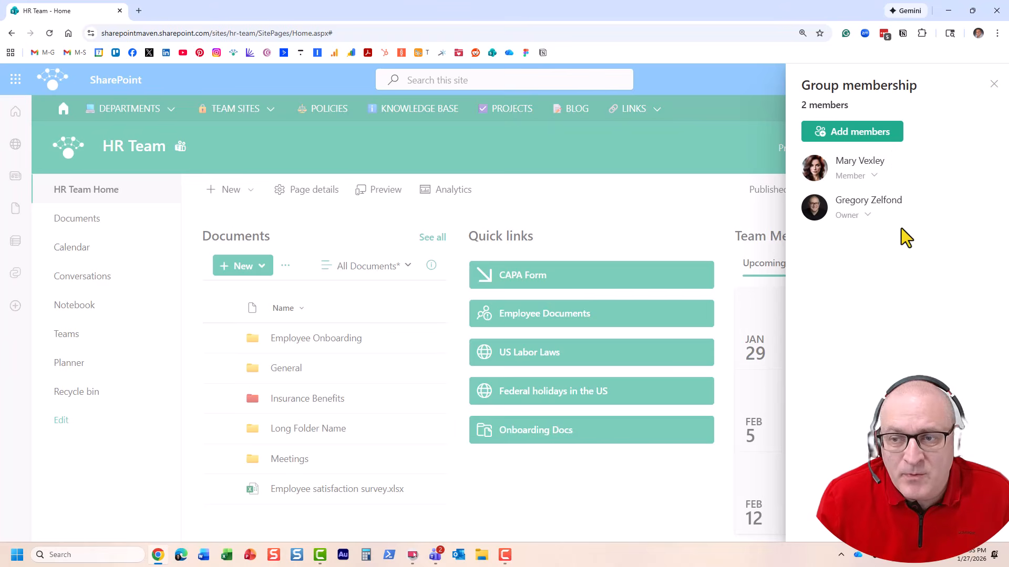
pyautogui.click(993, 85)
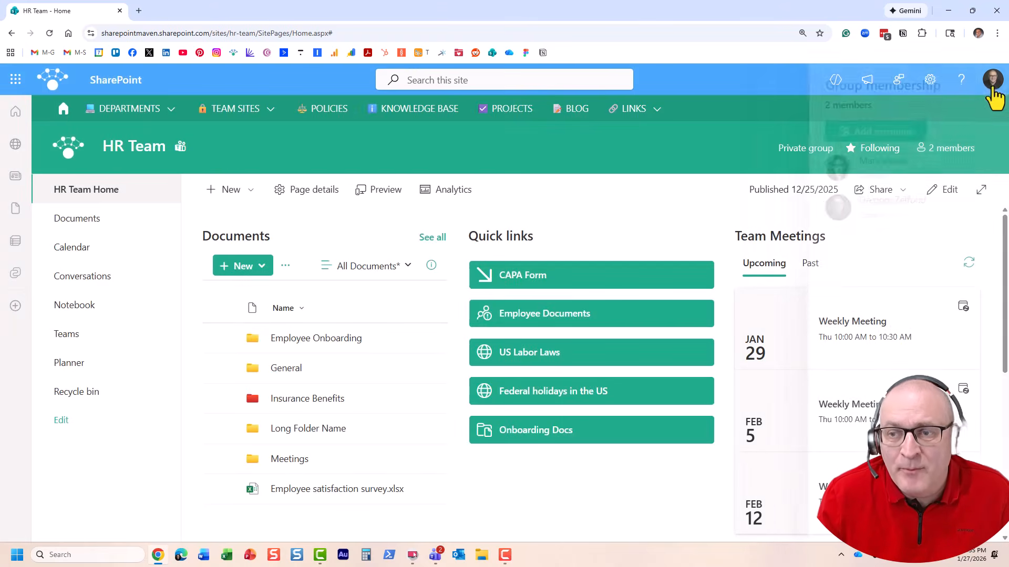
# Review the HR Team site permissions, expanding the site owners, site members and site visitors groups
pyautogui.click(928, 90)
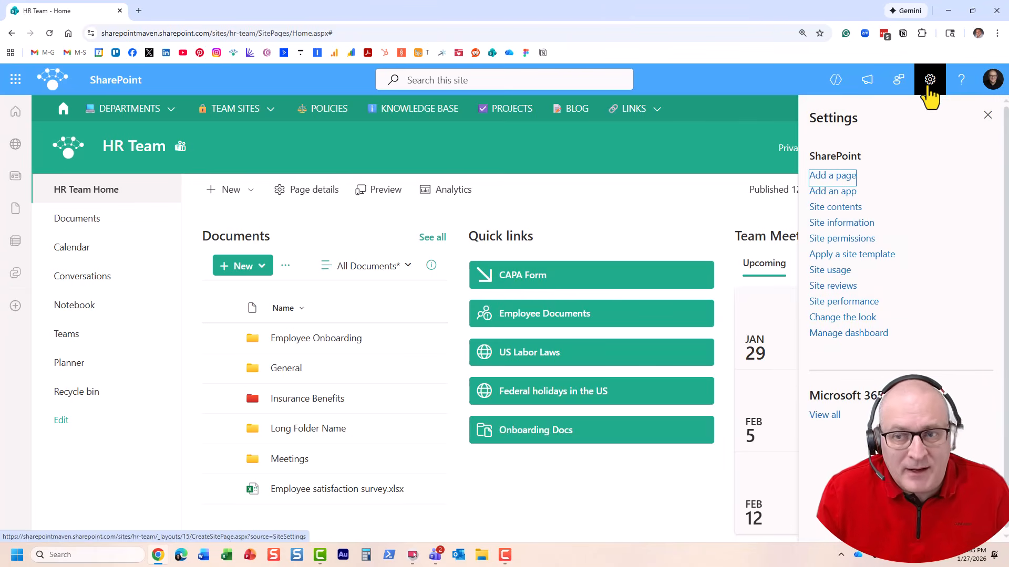
pyautogui.click(866, 239)
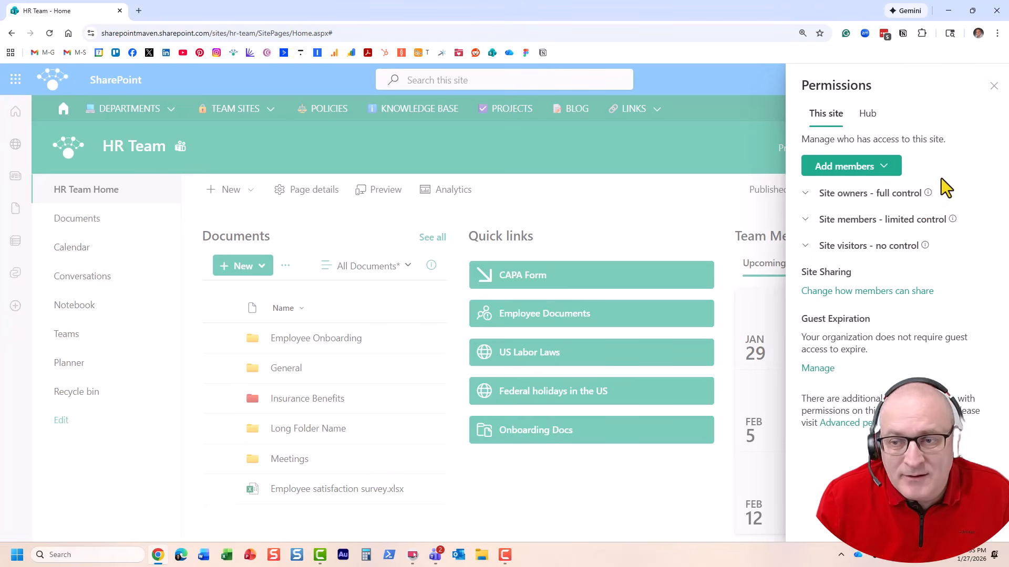
pyautogui.click(896, 194)
pyautogui.click(902, 253)
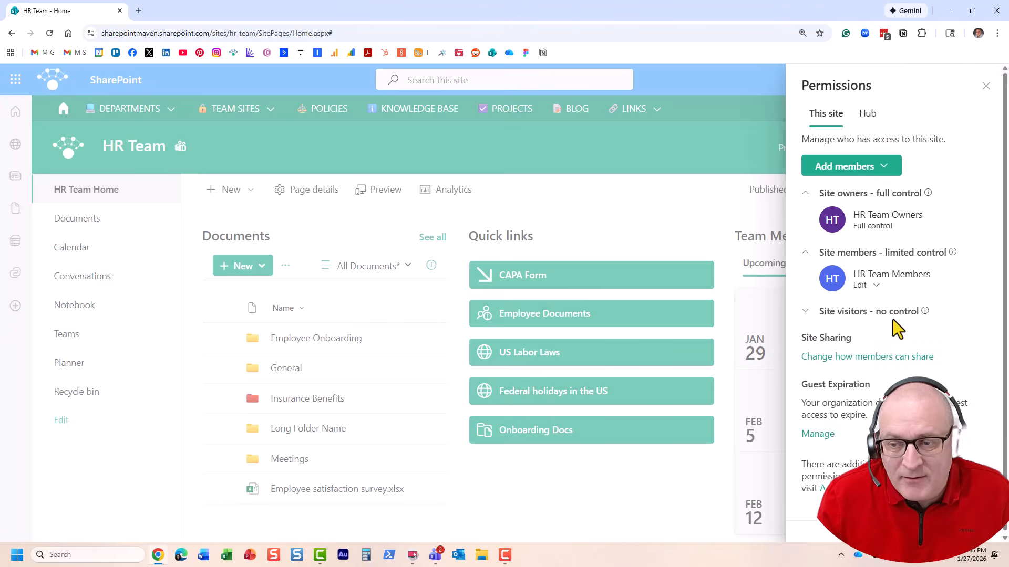
pyautogui.click(894, 313)
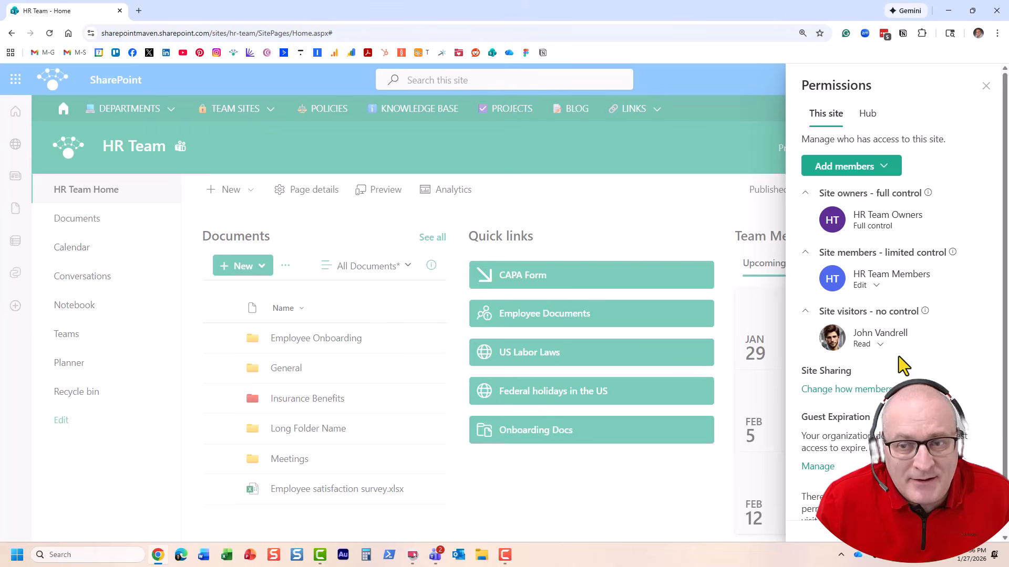
pyautogui.click(985, 86)
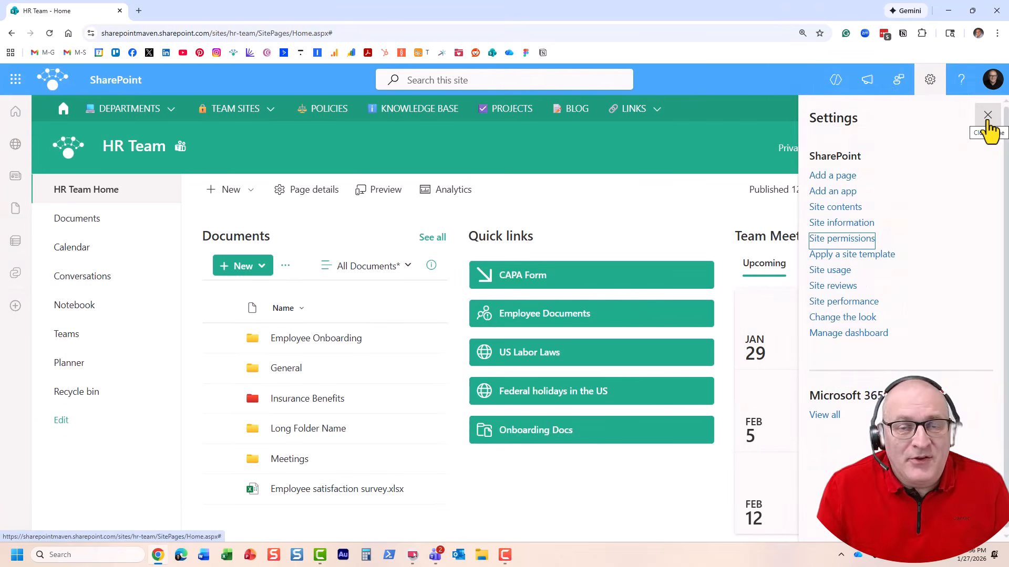
pyautogui.click(987, 119)
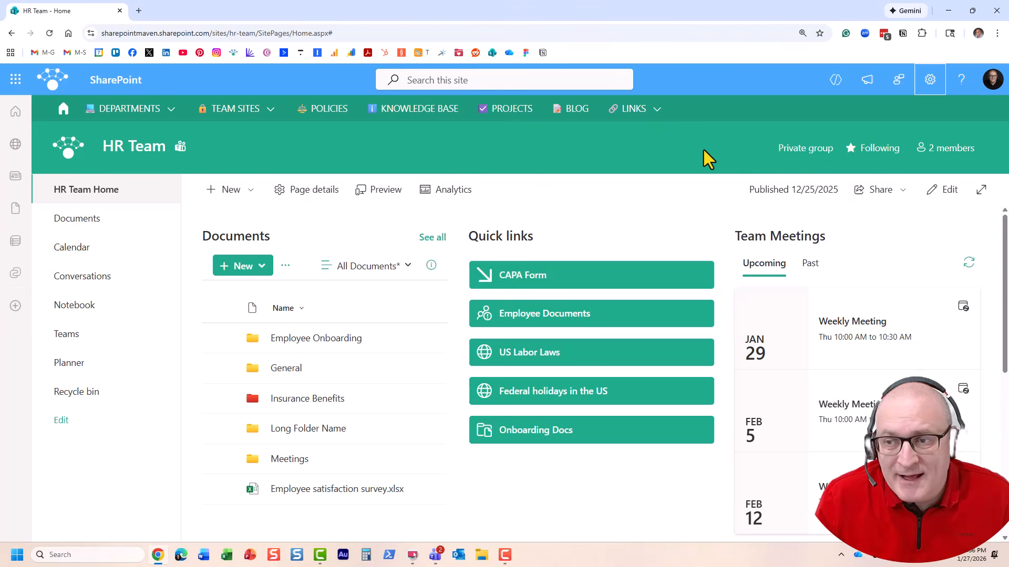
# Recheck the HR Team group membership list from the site's home page
pyautogui.click(955, 153)
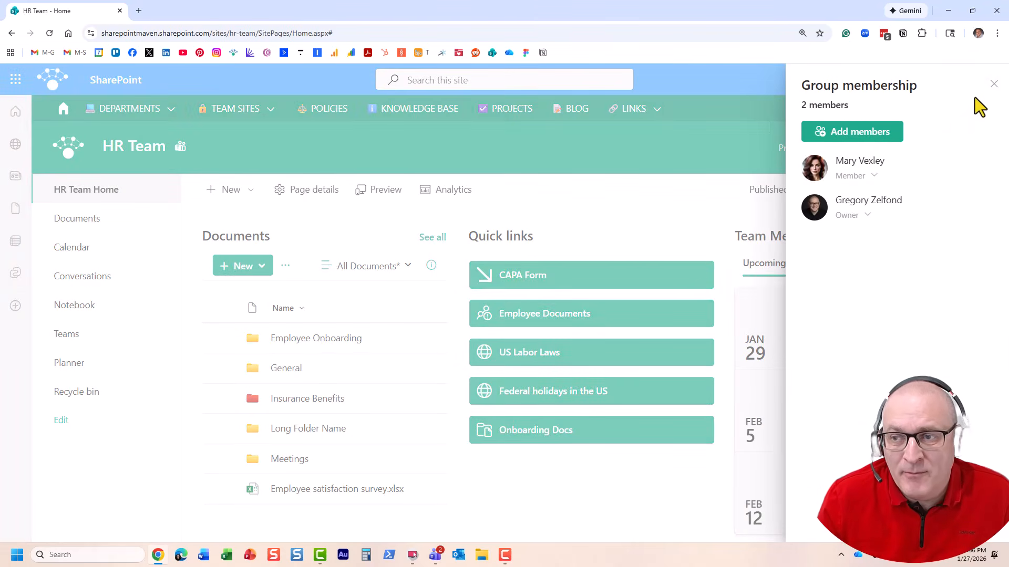
pyautogui.click(994, 85)
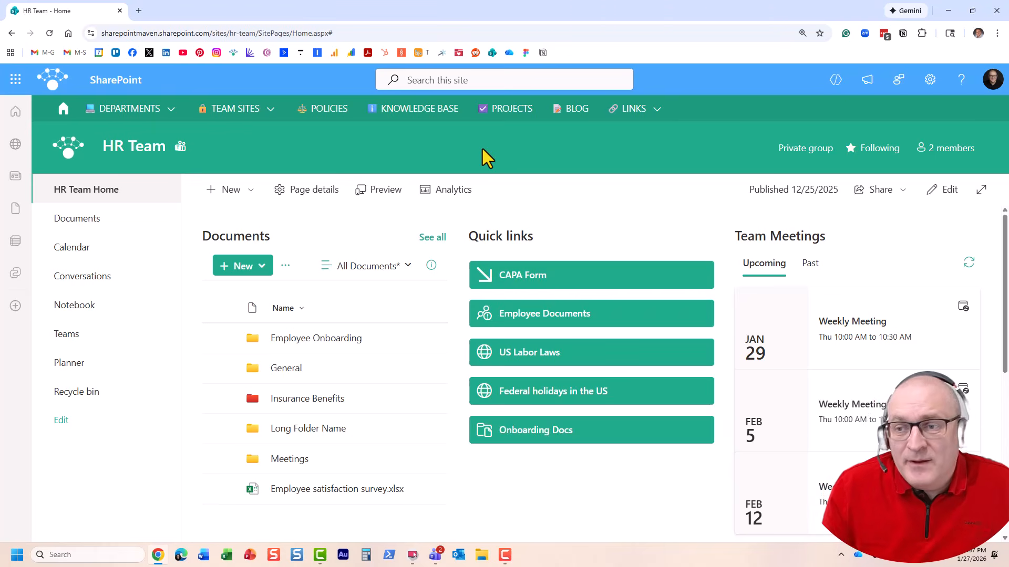
pyautogui.click(950, 148)
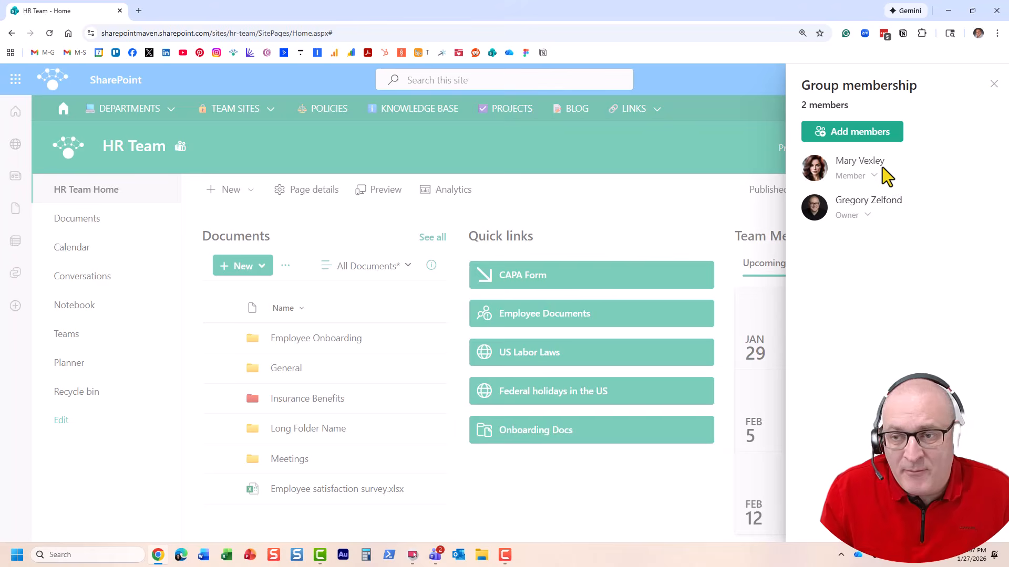
pyautogui.click(993, 84)
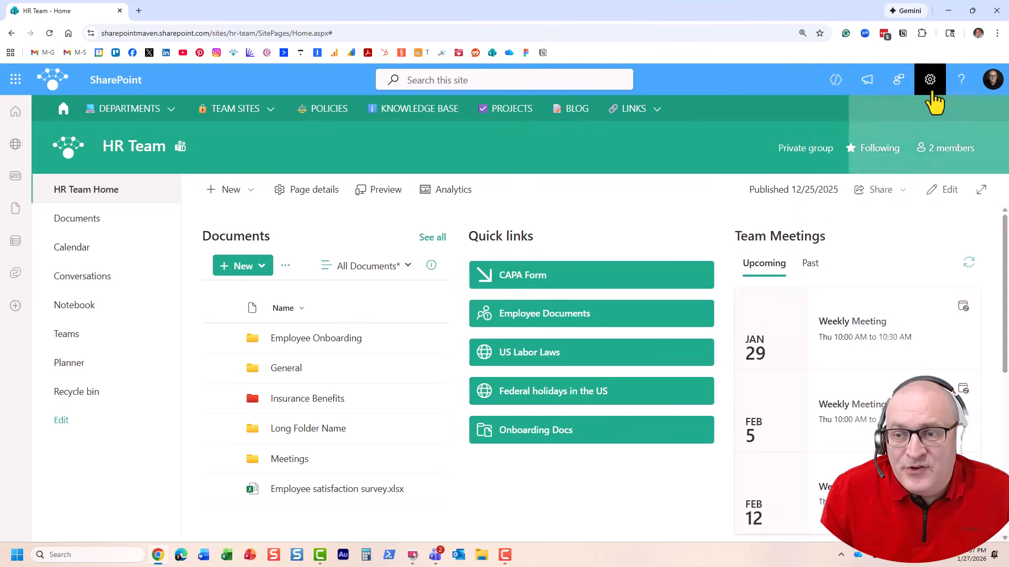
pyautogui.click(933, 94)
pyautogui.click(985, 112)
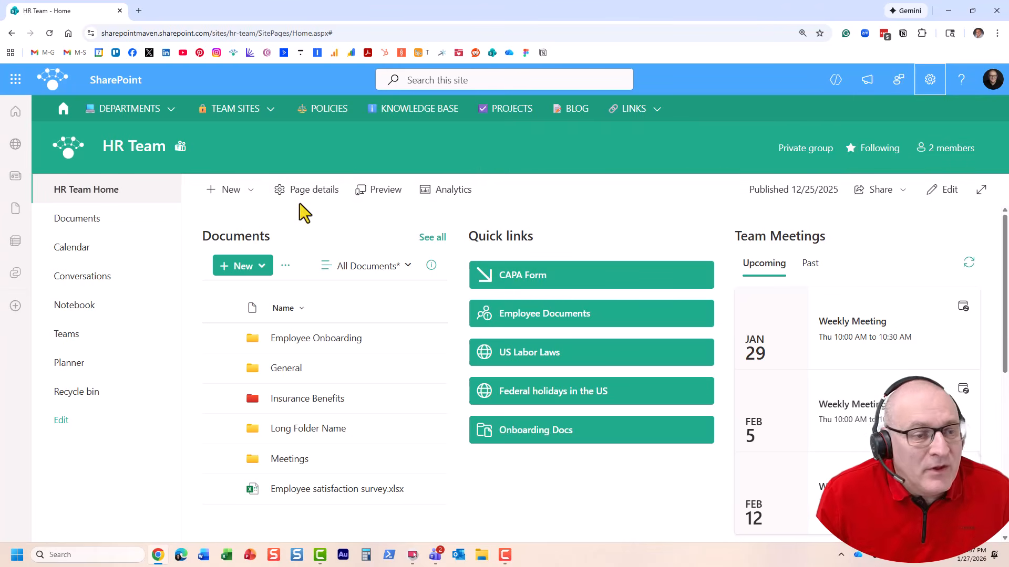
# Go to the site's Documents library, switch to the Employee Documents library and look through its files
pyautogui.click(91, 232)
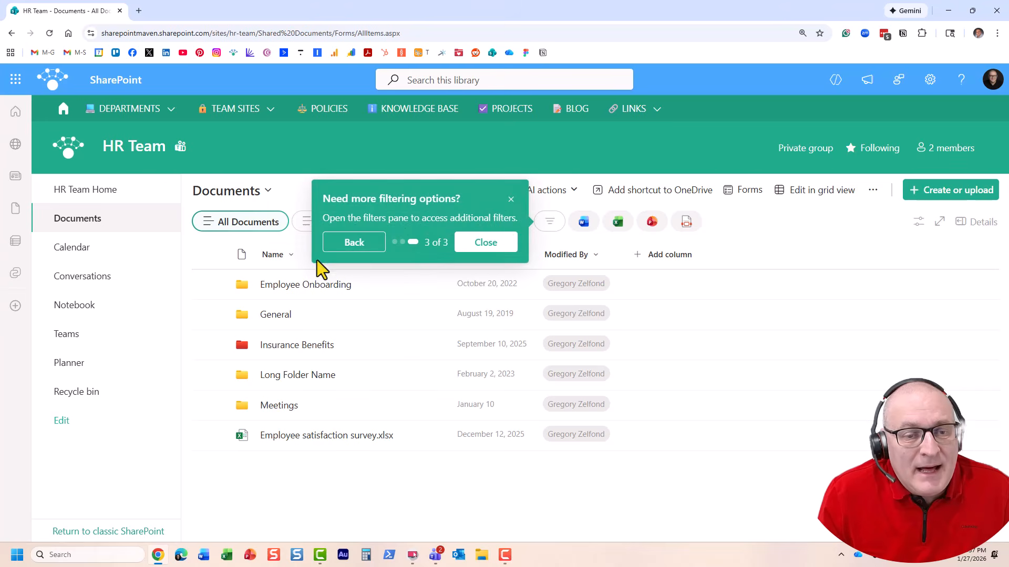
pyautogui.click(509, 201)
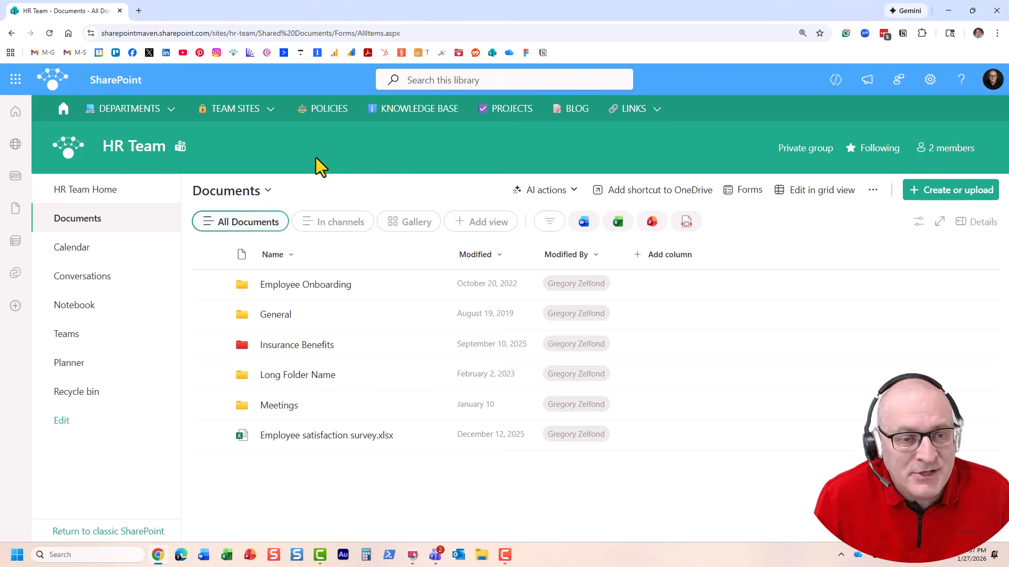
pyautogui.click(266, 192)
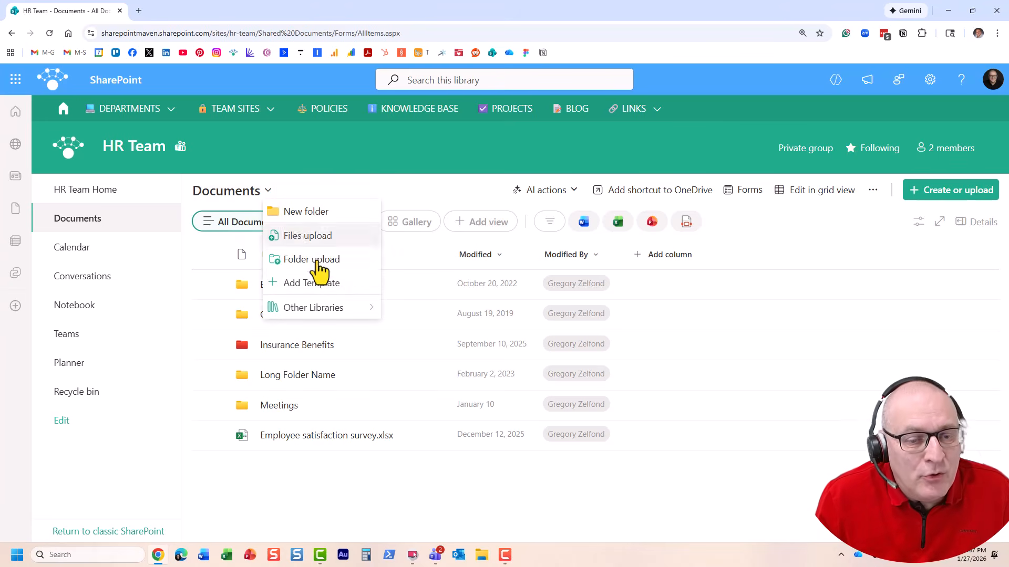
pyautogui.moveTo(344, 318)
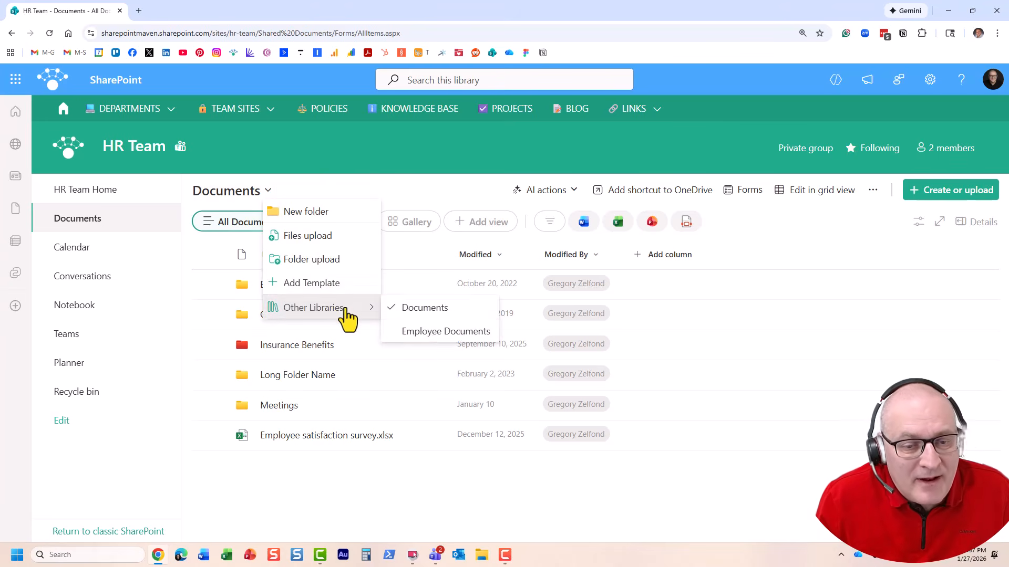
pyautogui.click(444, 341)
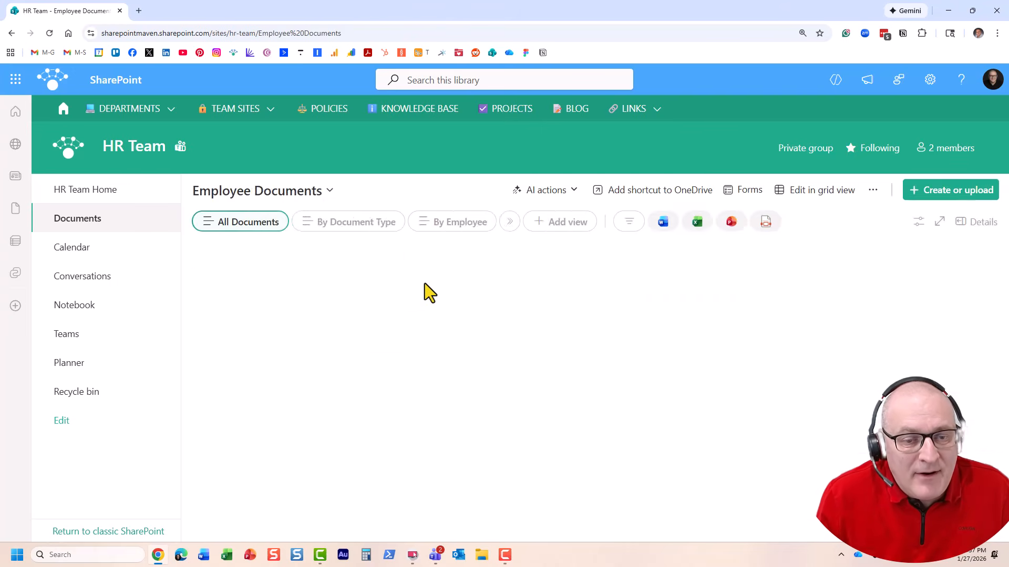
pyautogui.scroll(-5, 592, 363)
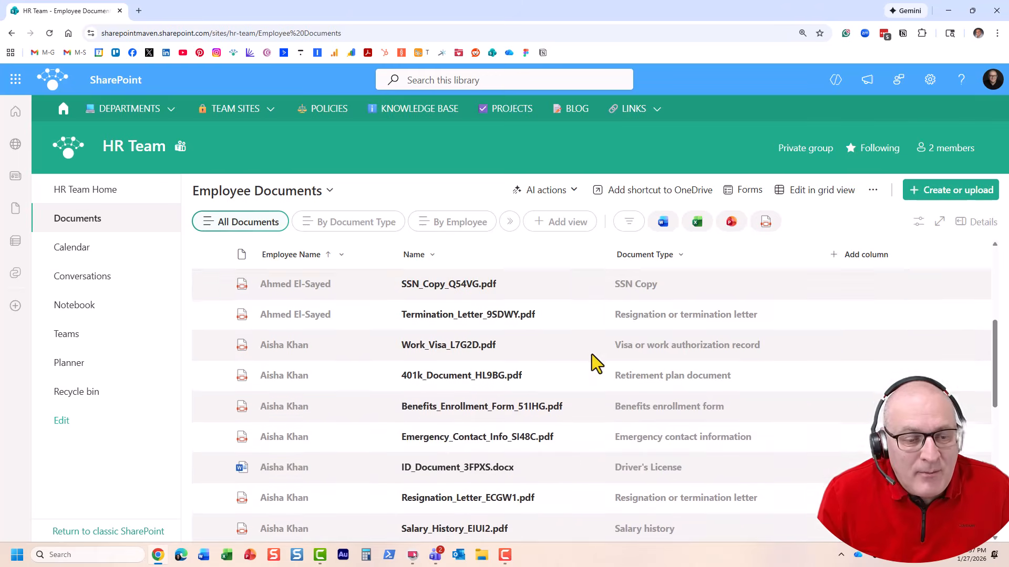
pyautogui.scroll(-4, 592, 354)
pyautogui.scroll(2, 592, 358)
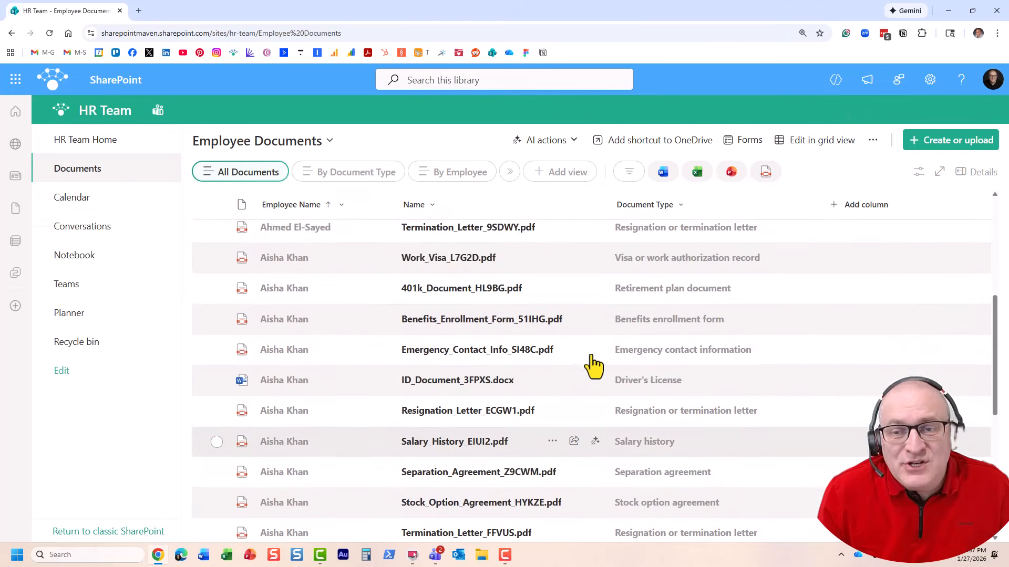
pyautogui.scroll(5, 592, 363)
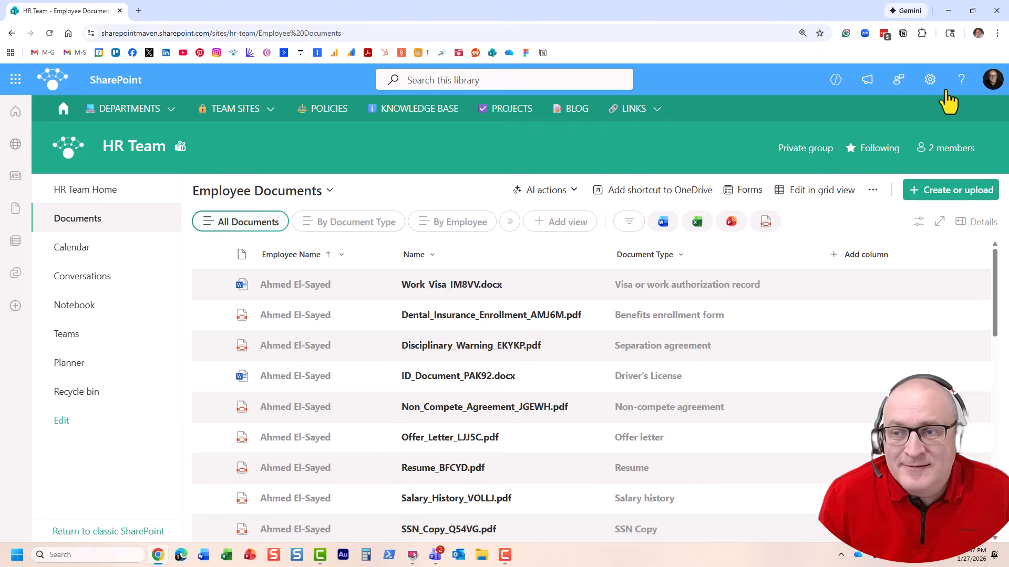
# From the Employee Documents library, check the group membership and the site visitors listed in the site permissions
pyautogui.click(945, 149)
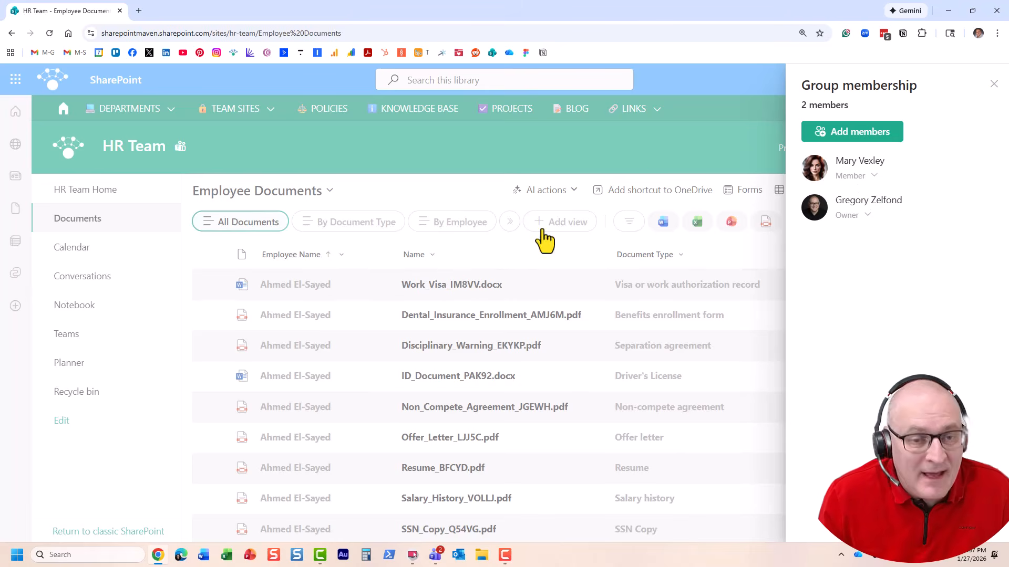
pyautogui.click(993, 83)
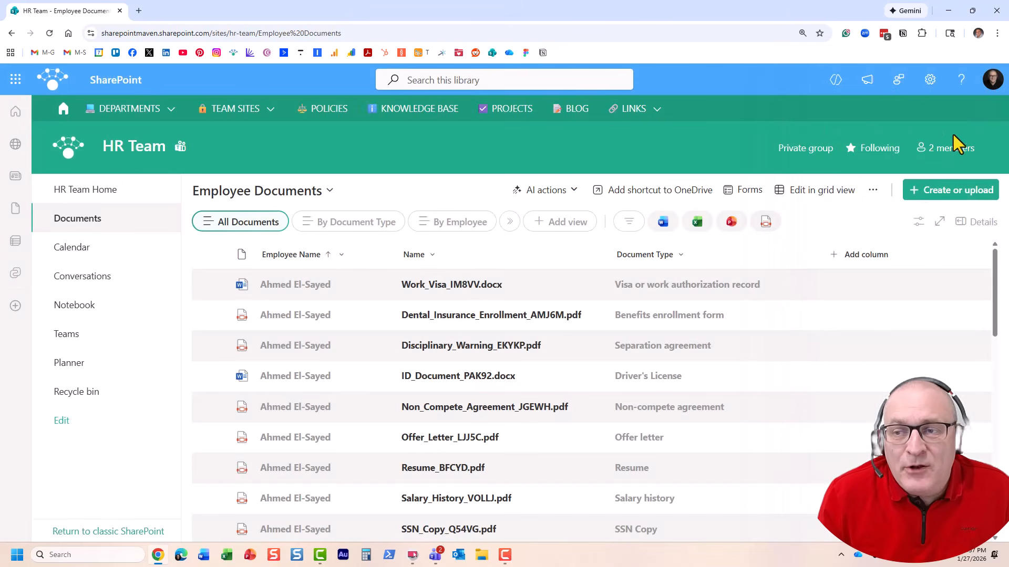
pyautogui.click(929, 84)
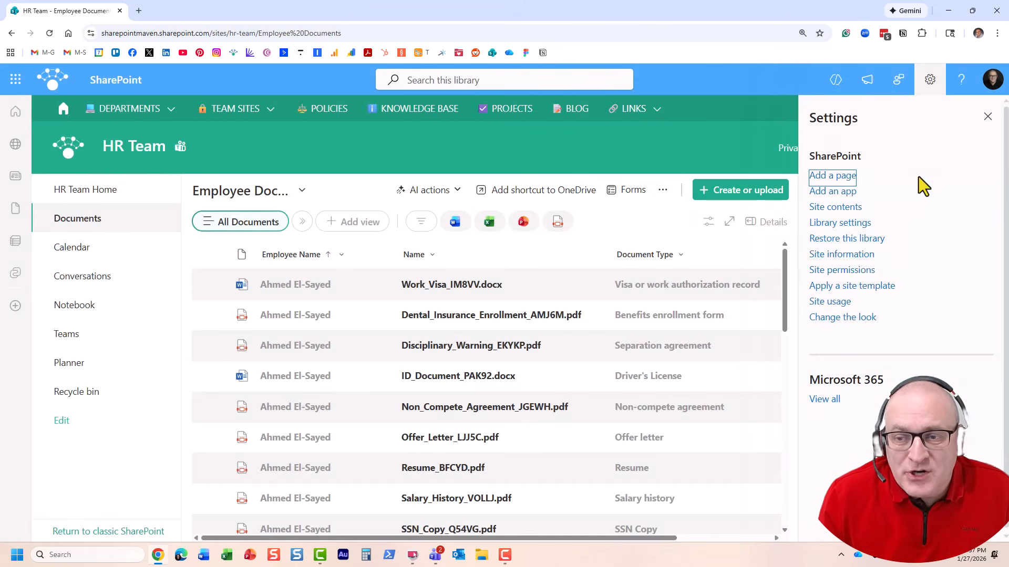
pyautogui.click(860, 269)
pyautogui.click(862, 245)
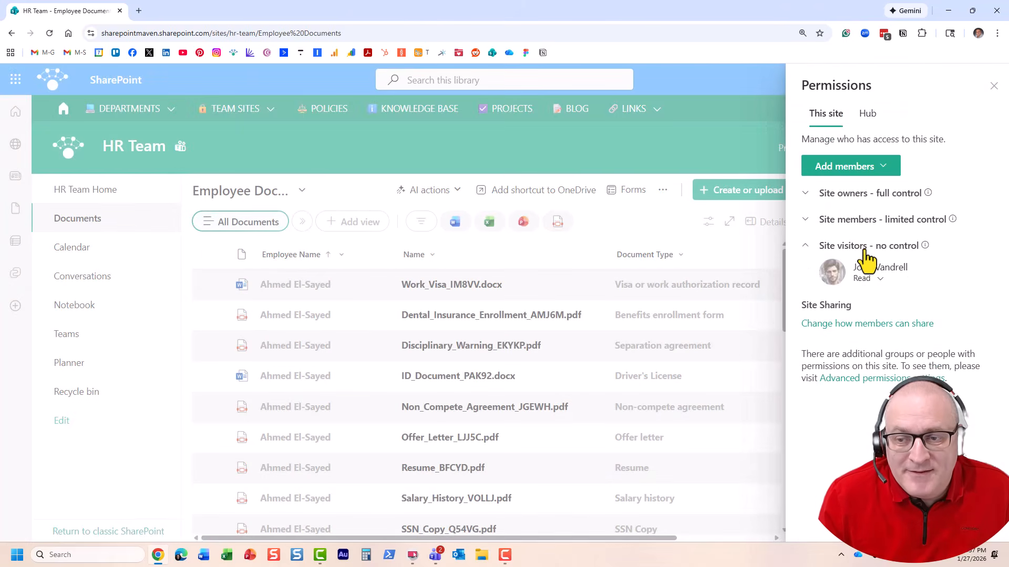
pyautogui.click(992, 87)
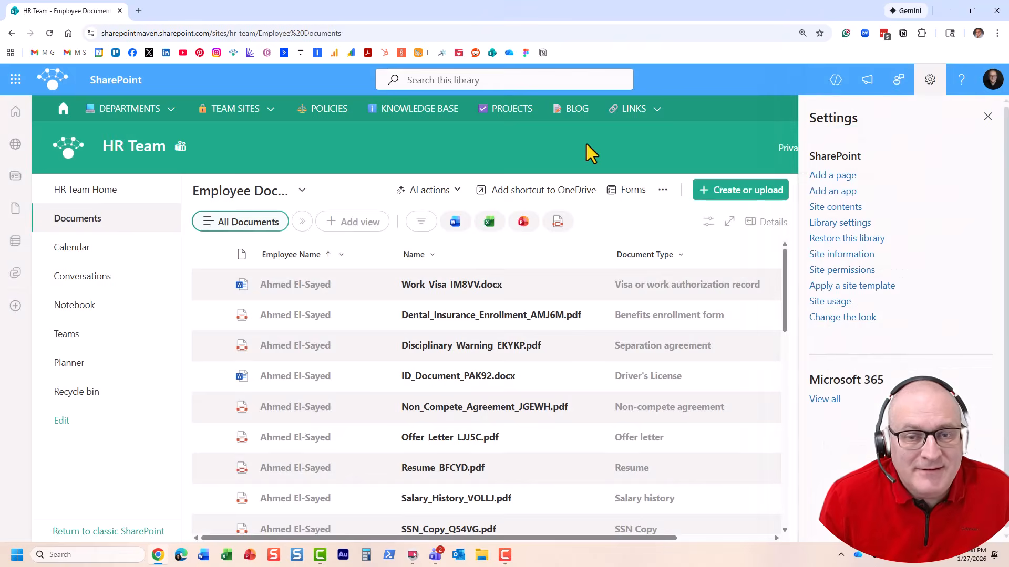
pyautogui.click(987, 117)
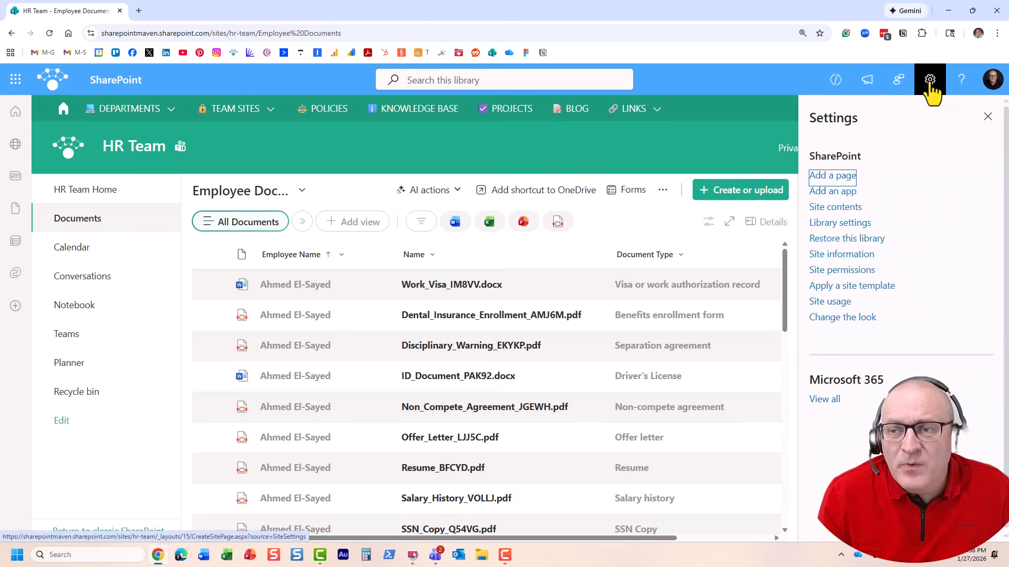
# Open the permissions page for the Employee Documents library and view the HR Team Members group
pyautogui.click(857, 224)
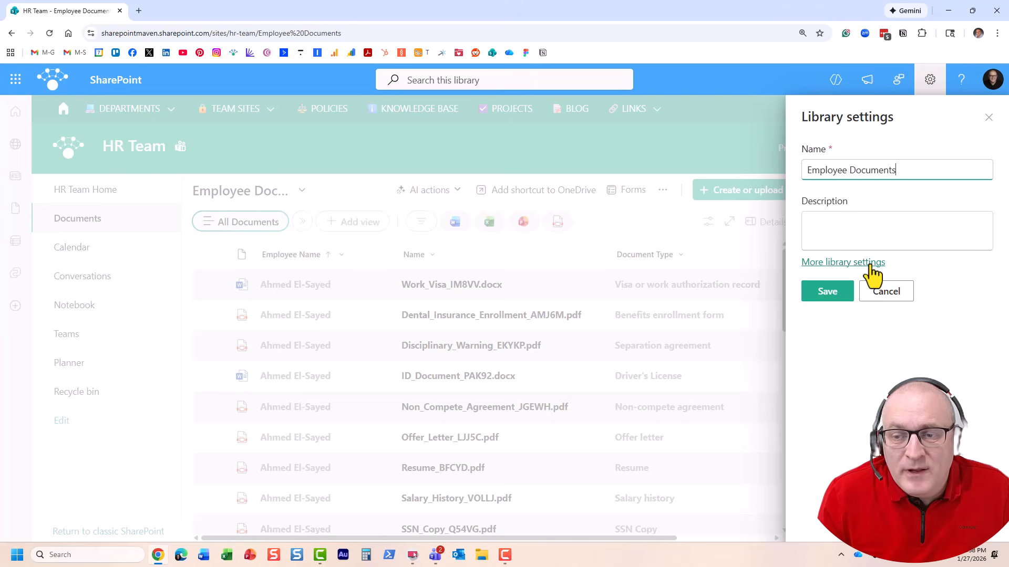
pyautogui.click(871, 265)
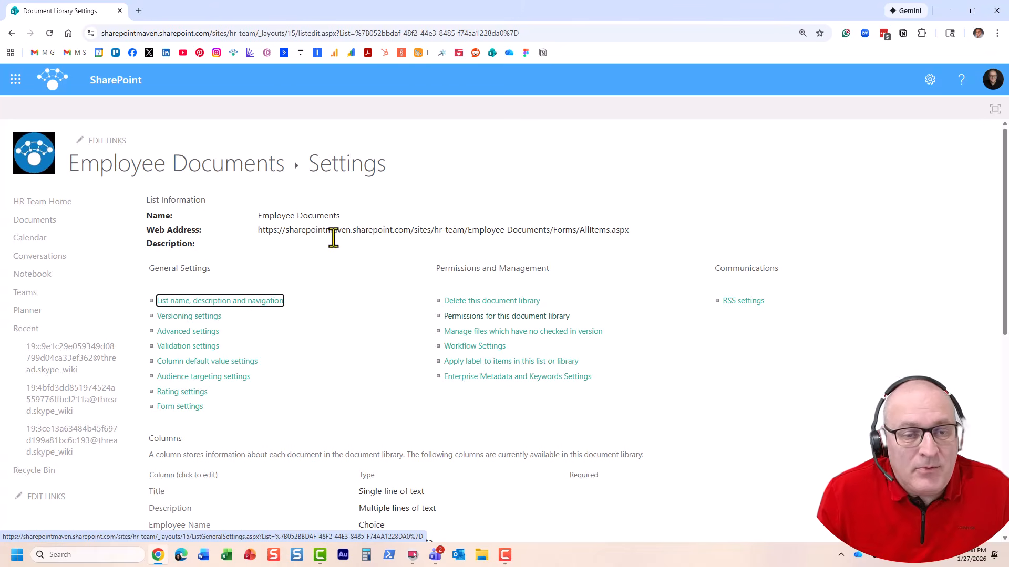
pyautogui.scroll(-1, 588, 268)
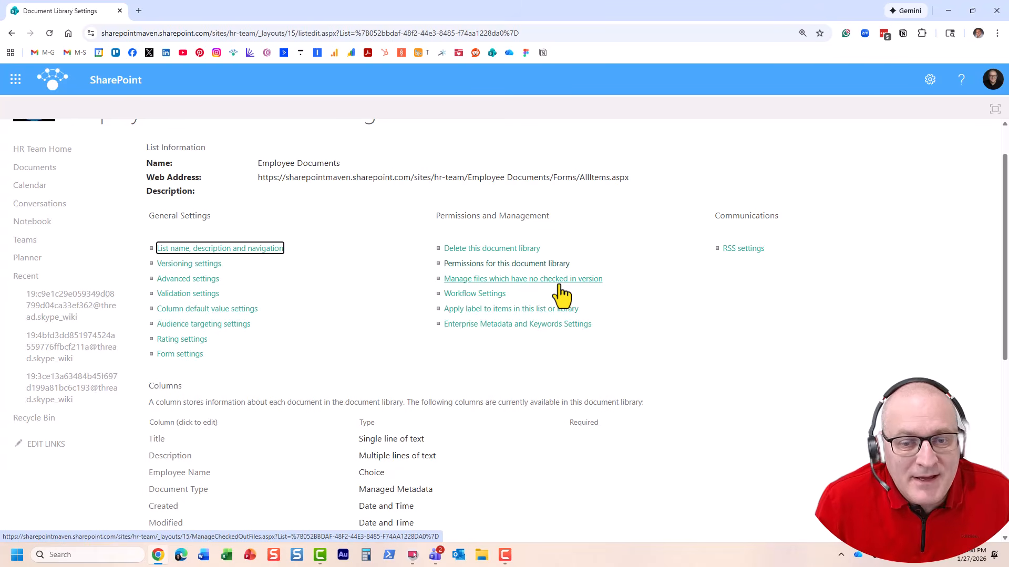
pyautogui.click(537, 268)
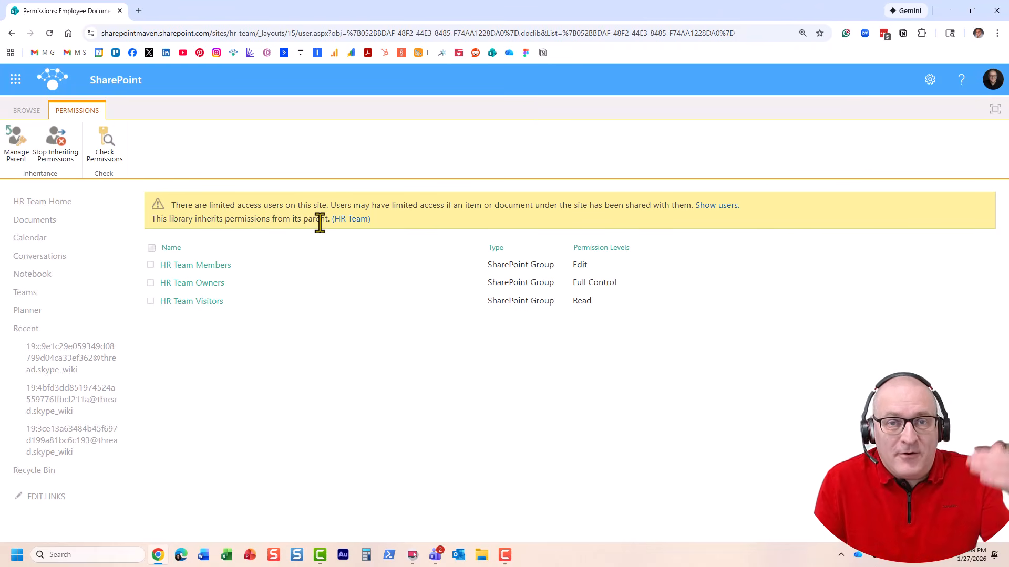
pyautogui.click(215, 266)
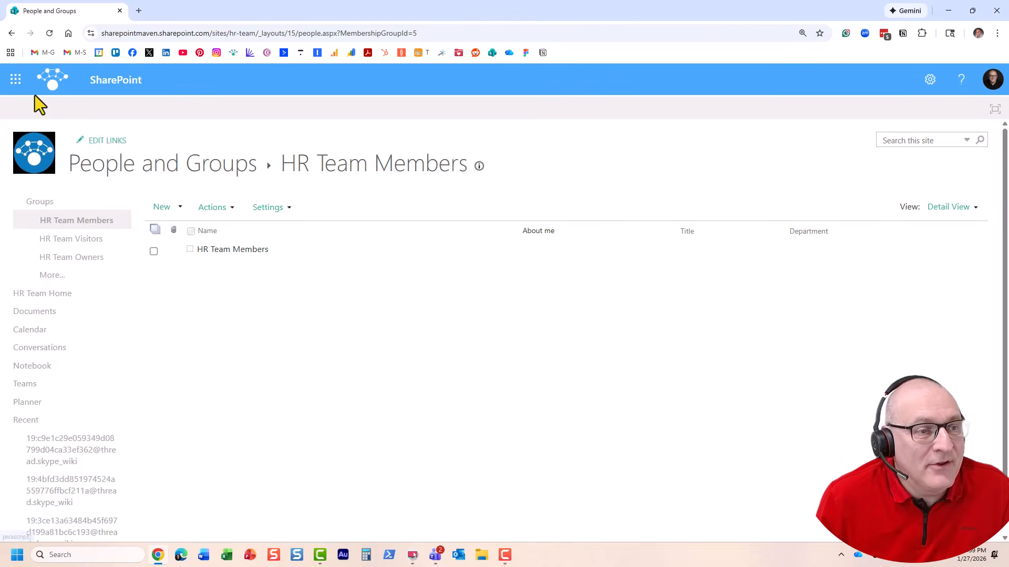
# View the HR Team Visitors group from the Employee Documents library's permissions page, and return to that page
pyautogui.click(12, 33)
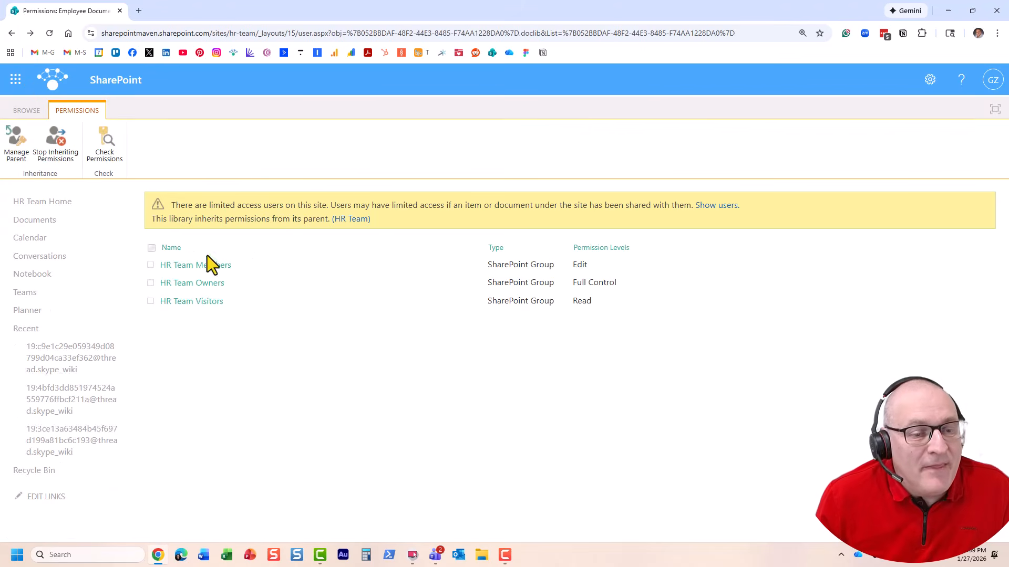
pyautogui.click(199, 302)
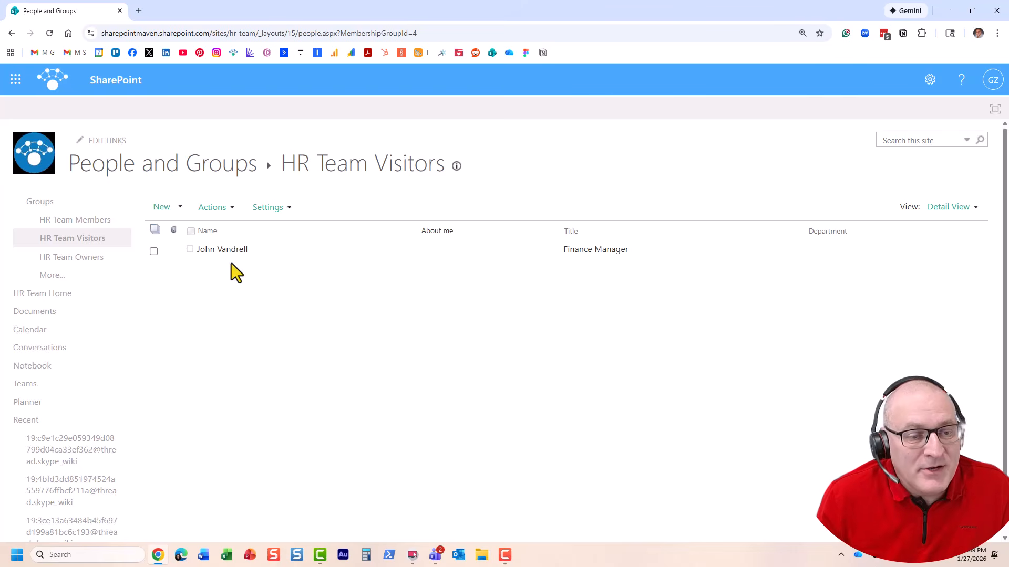
pyautogui.click(11, 33)
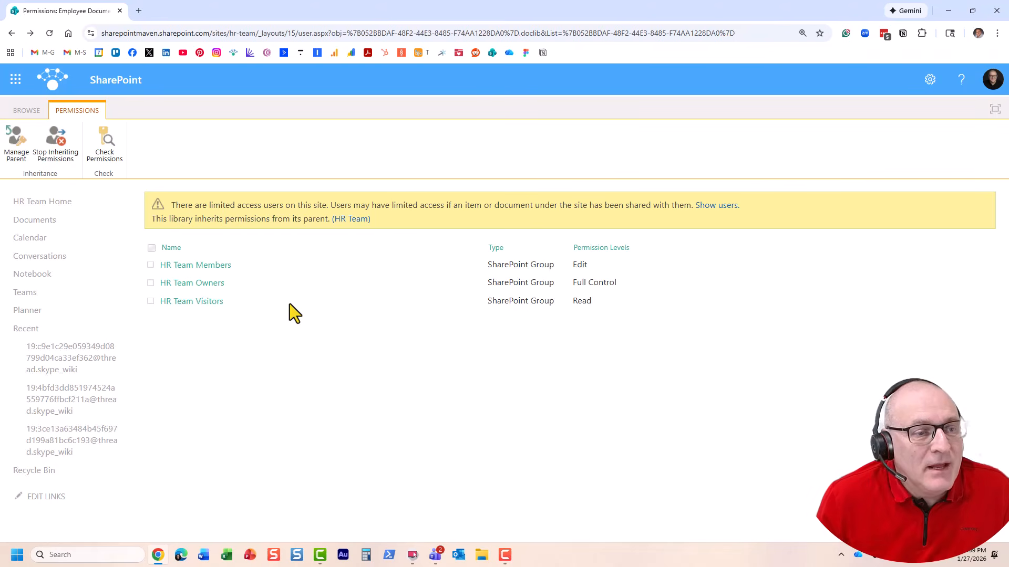
# Stop the Employee Documents library from inheriting the site's permissions and view the HR Team Members group
pyautogui.click(61, 150)
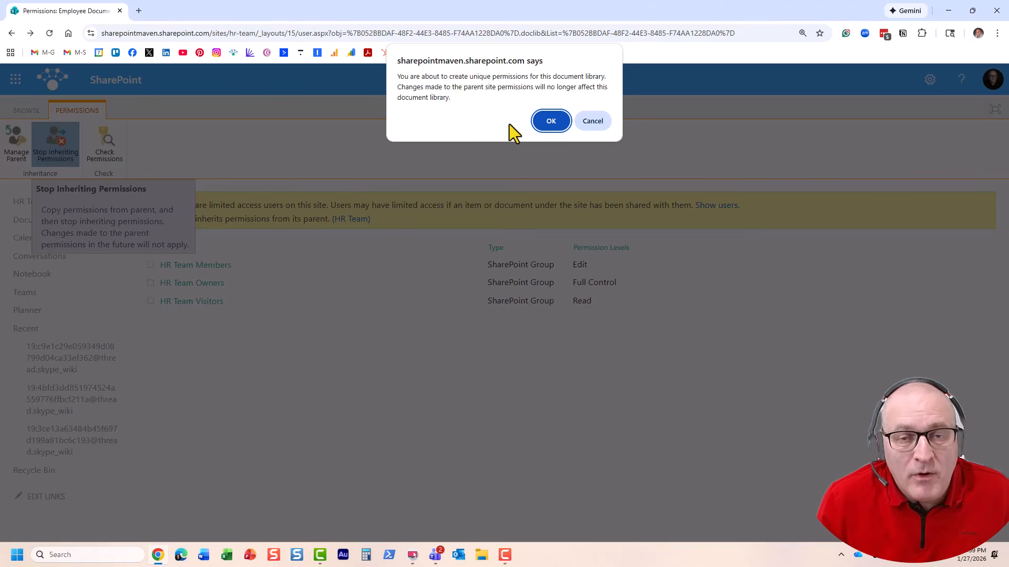
pyautogui.click(552, 120)
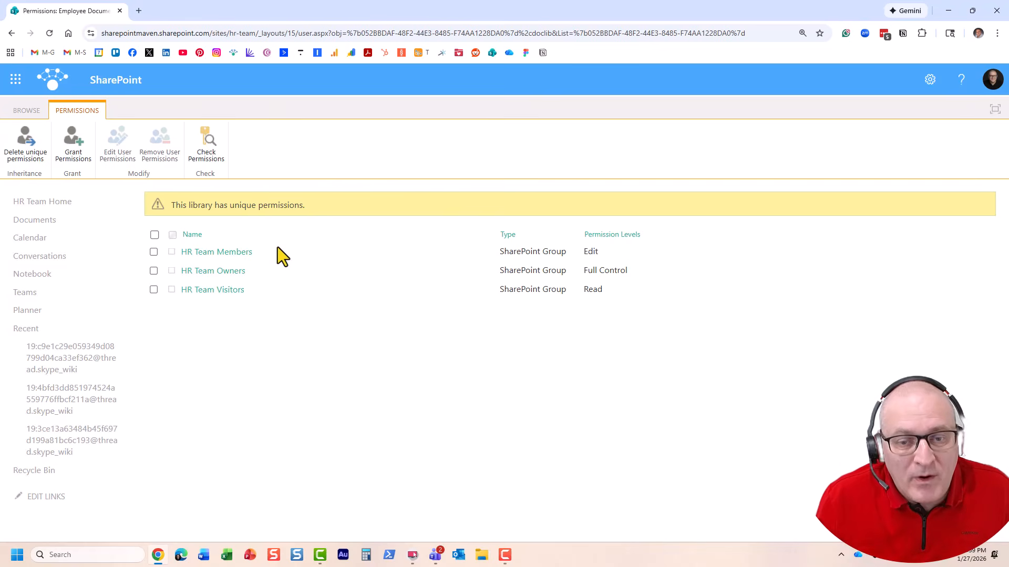
pyautogui.click(230, 256)
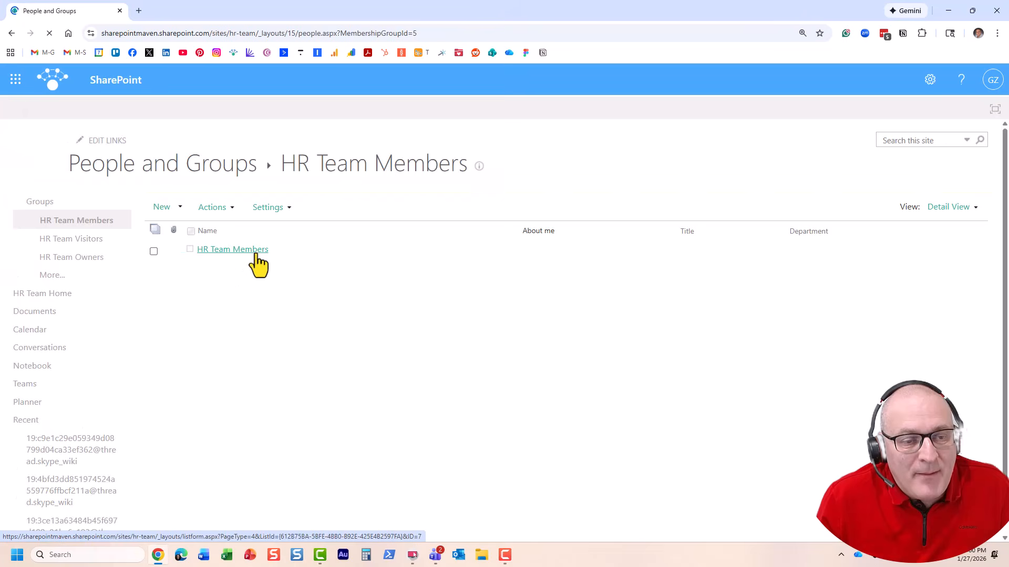
pyautogui.click(12, 33)
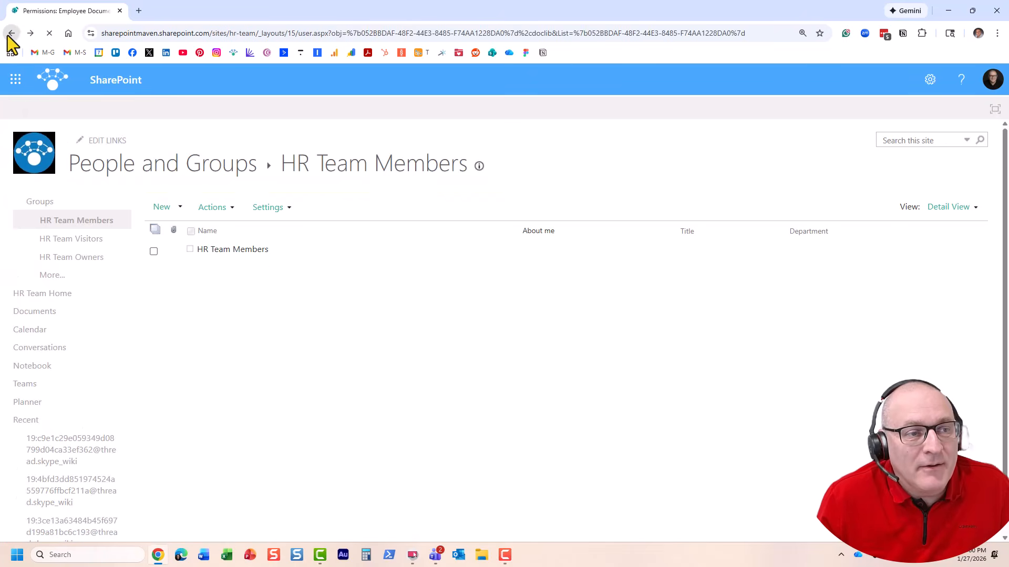
# Set the HR Team Members group's permission level on the Employee Documents library to Read
pyautogui.click(154, 252)
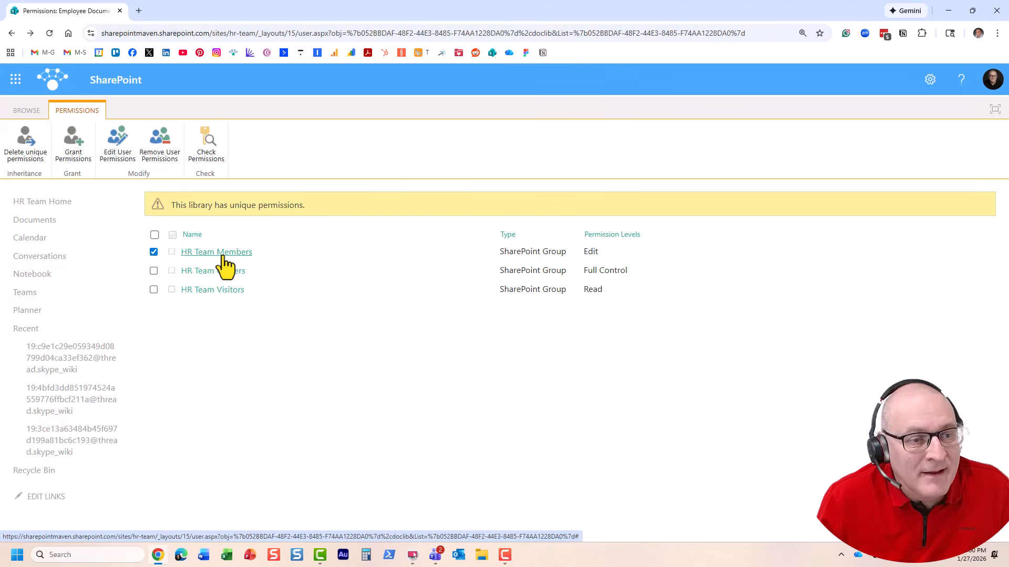
pyautogui.click(121, 149)
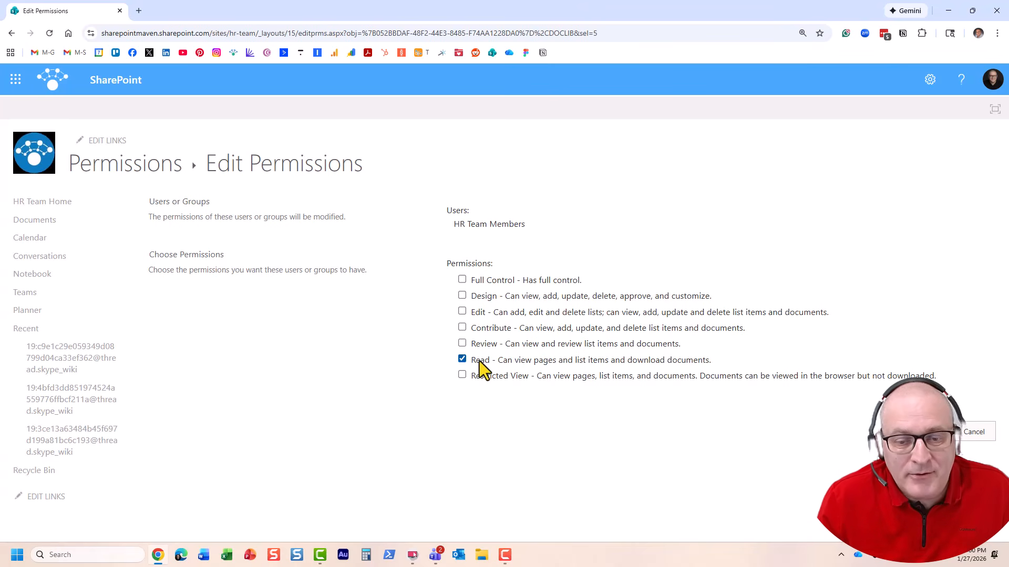
pyautogui.click(922, 432)
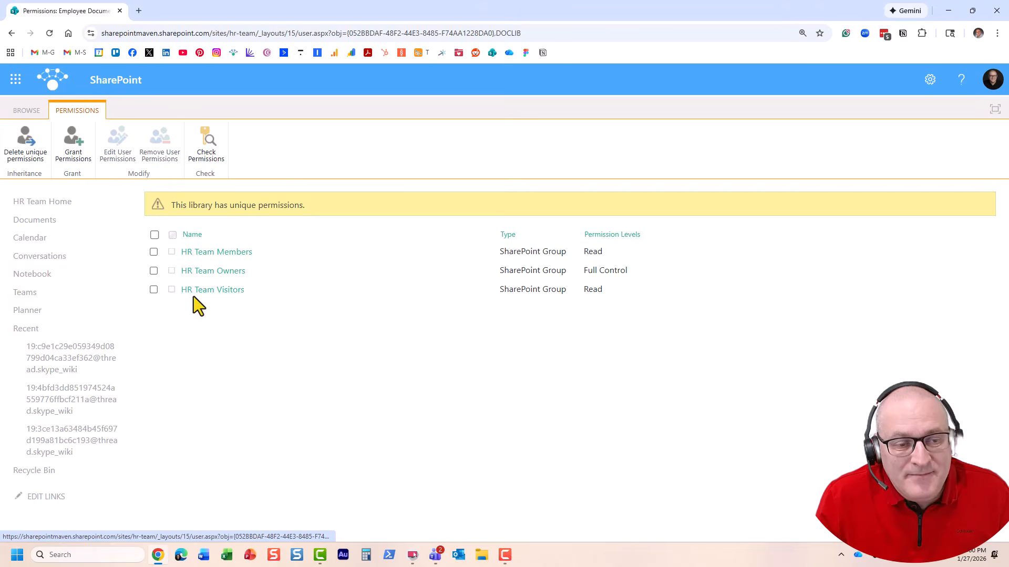
# Remove the HR Team Visitors group's permissions from the Employee Documents library and review the unique-permissions notice
pyautogui.click(154, 290)
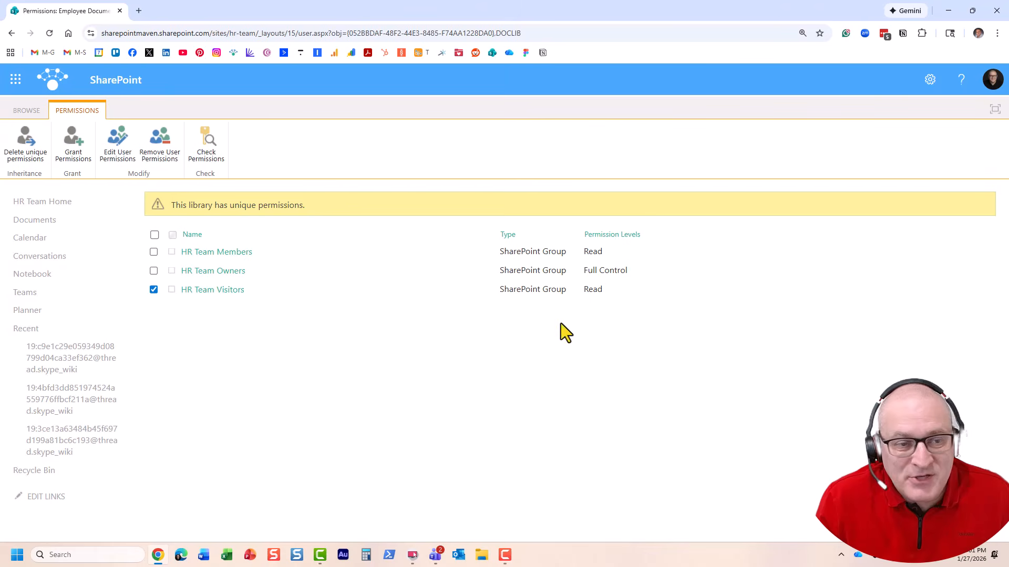
pyautogui.click(165, 150)
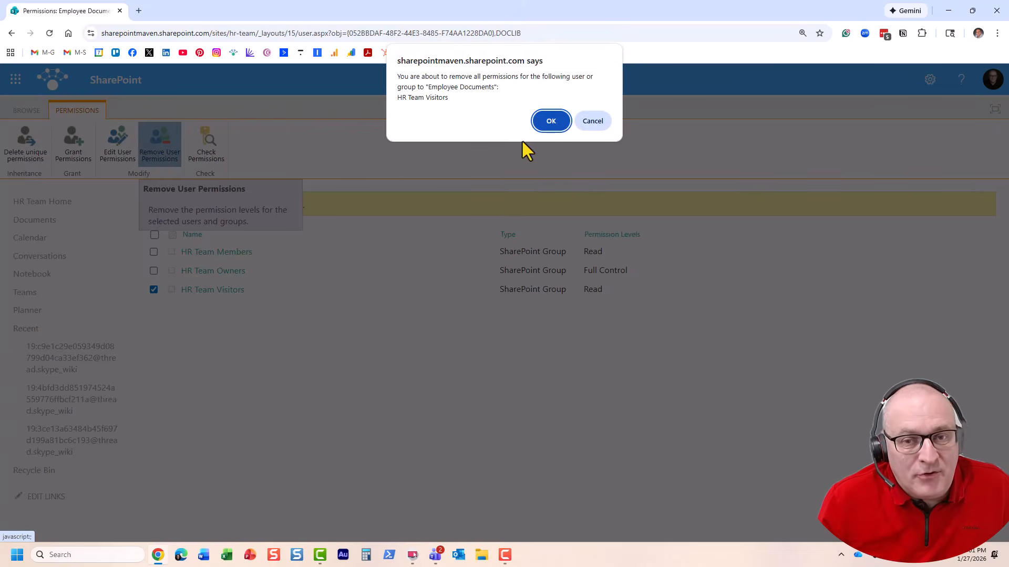
pyautogui.click(555, 122)
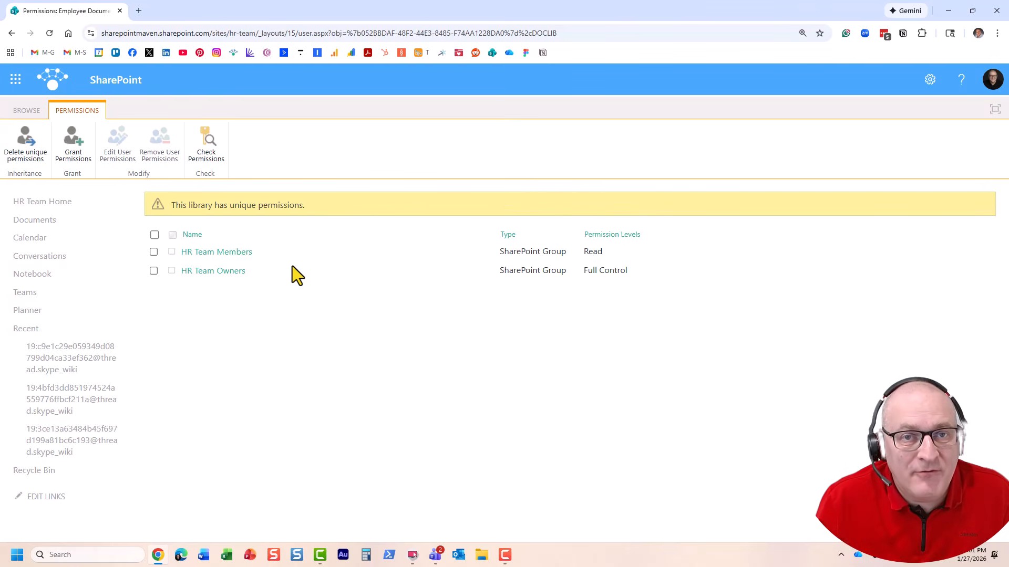
pyautogui.moveTo(168, 205); pyautogui.dragTo(333, 204)
pyautogui.click(265, 273)
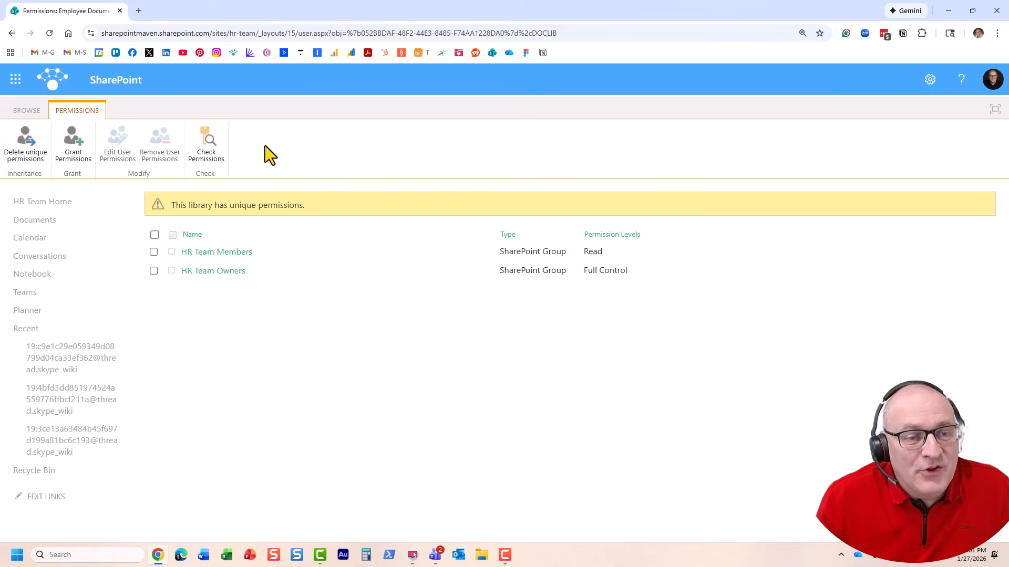
# Check the HR Manager's permissions on the Employee Documents library by the employee's name
pyautogui.click(211, 149)
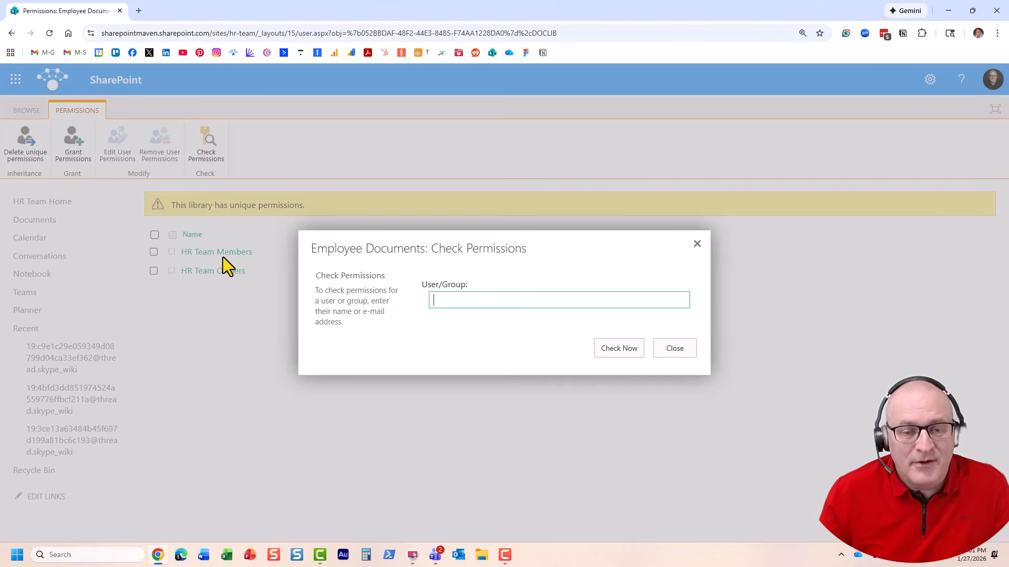
pyautogui.write('mary')
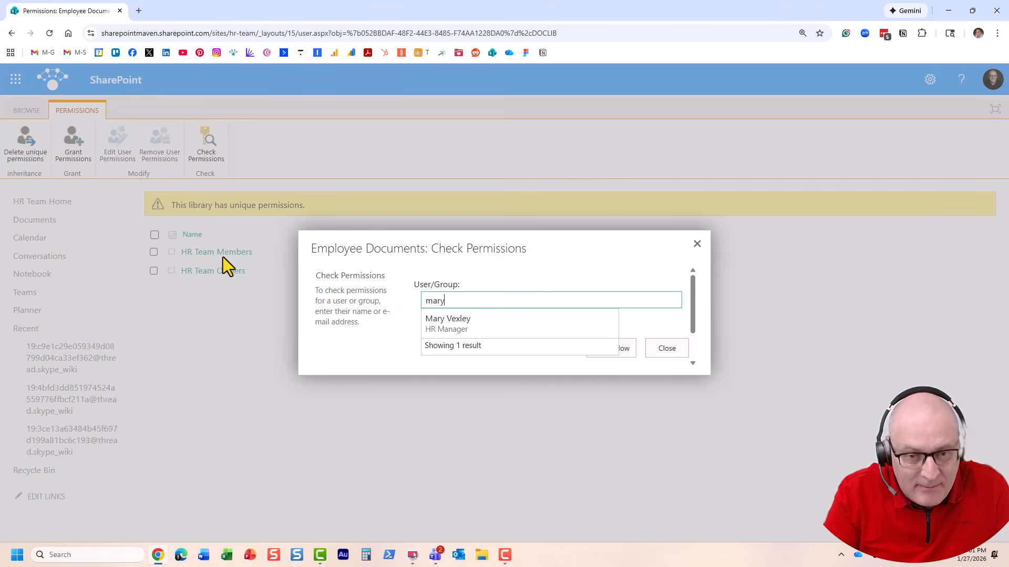
pyautogui.click(435, 324)
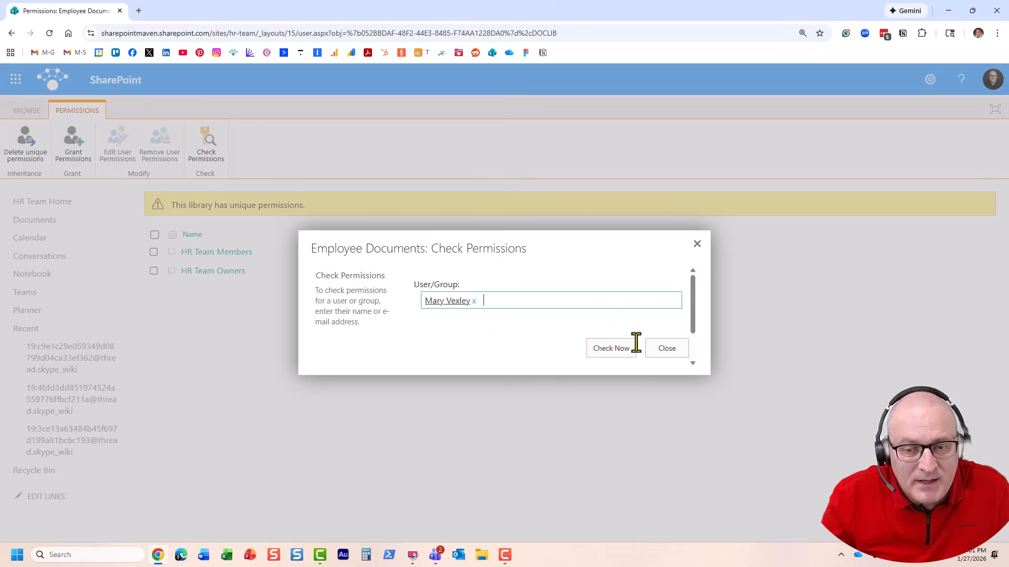
pyautogui.click(615, 353)
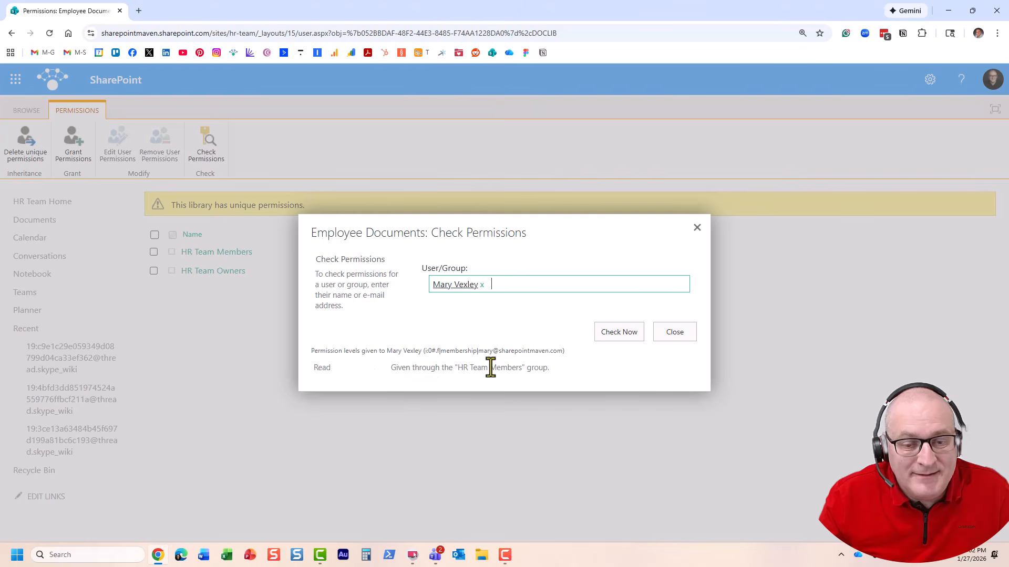
# Check the Finance Manager's permissions on the Employee Documents library and close the permission check
pyautogui.click(481, 285)
pyautogui.write('john')
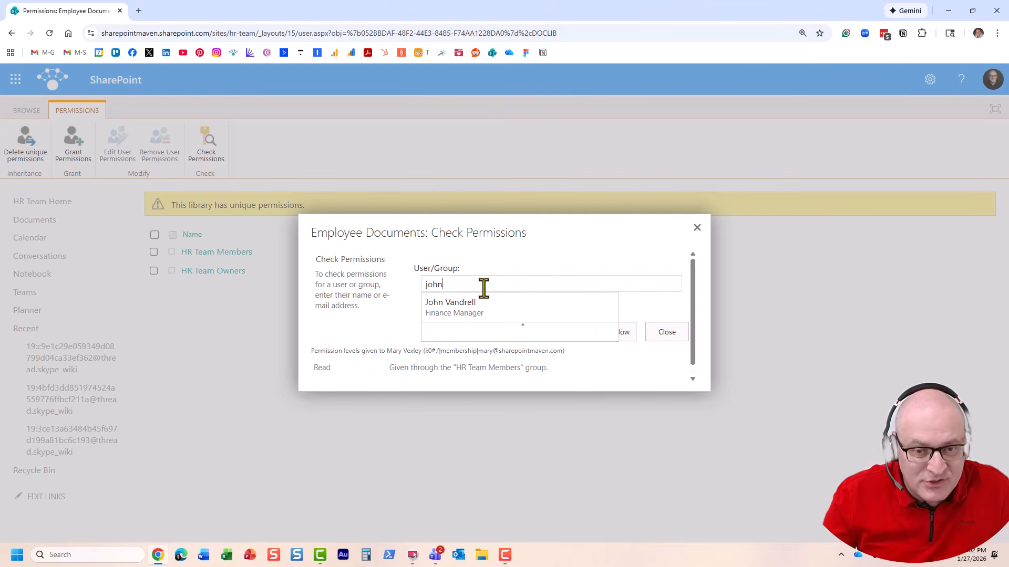
pyautogui.click(467, 307)
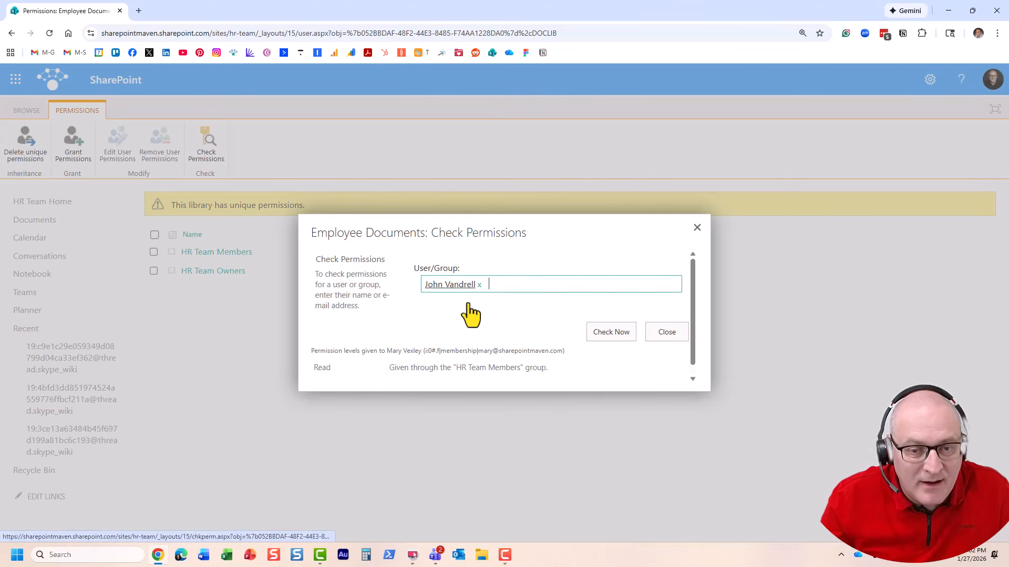
pyautogui.click(614, 331)
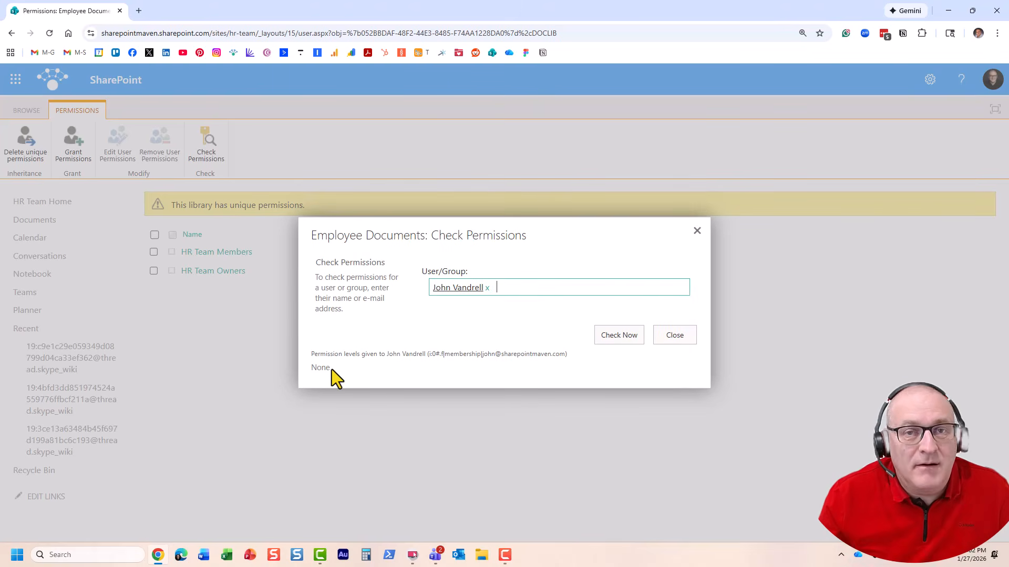
pyautogui.click(680, 337)
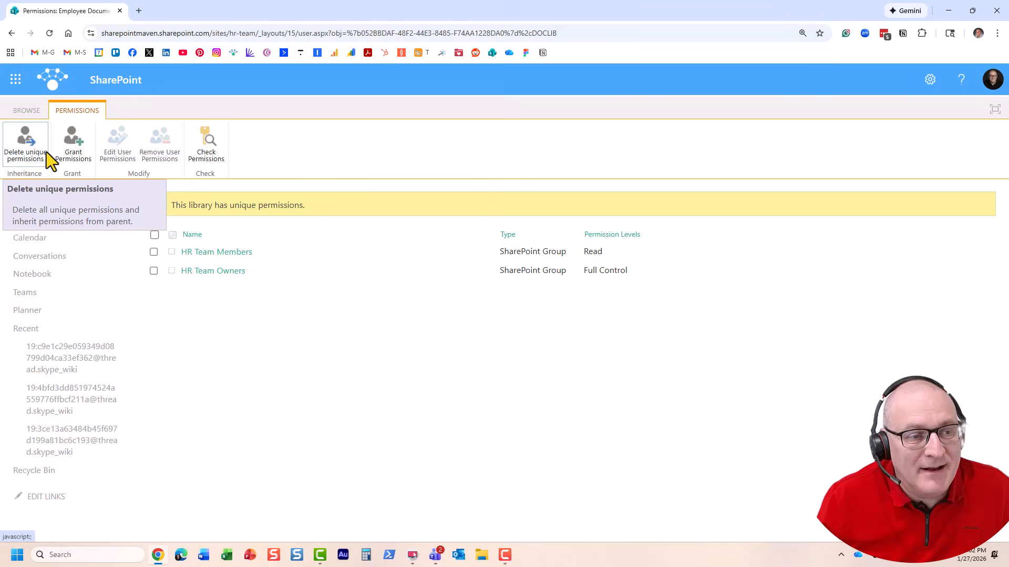
# Delete the Employee Documents library's unique permissions so it inherits from the parent HR Team site again
pyautogui.click(31, 143)
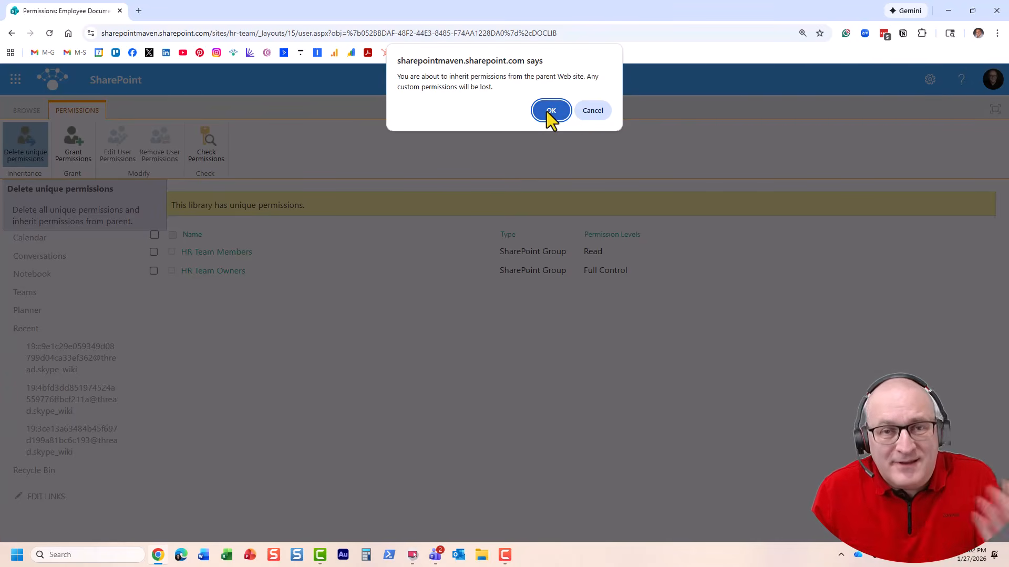
pyautogui.click(546, 111)
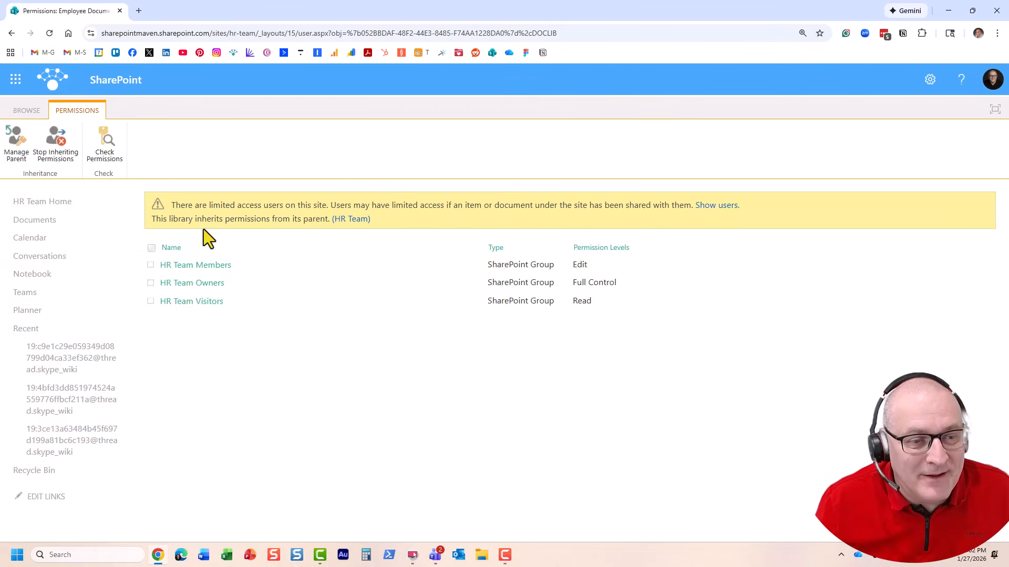
pyautogui.moveTo(151, 219); pyautogui.dragTo(262, 215)
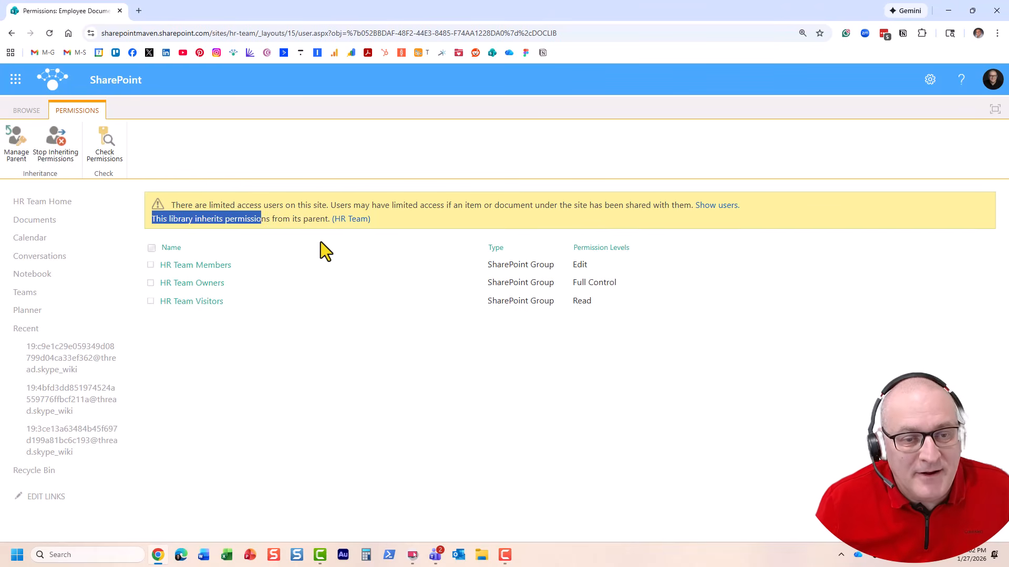
# Go to the site's Documents library and look at the list of other libraries
pyautogui.click(43, 221)
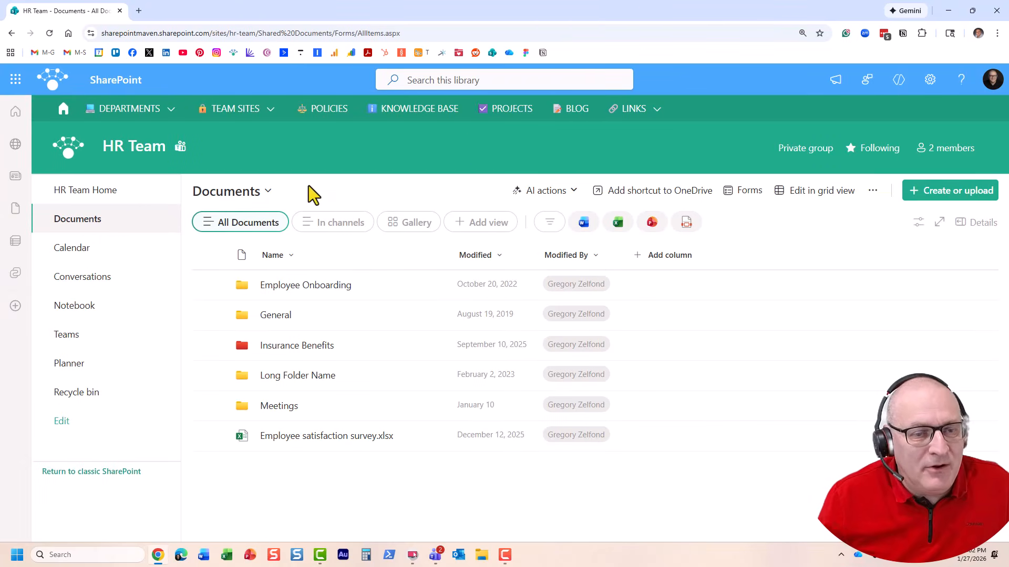
pyautogui.click(268, 192)
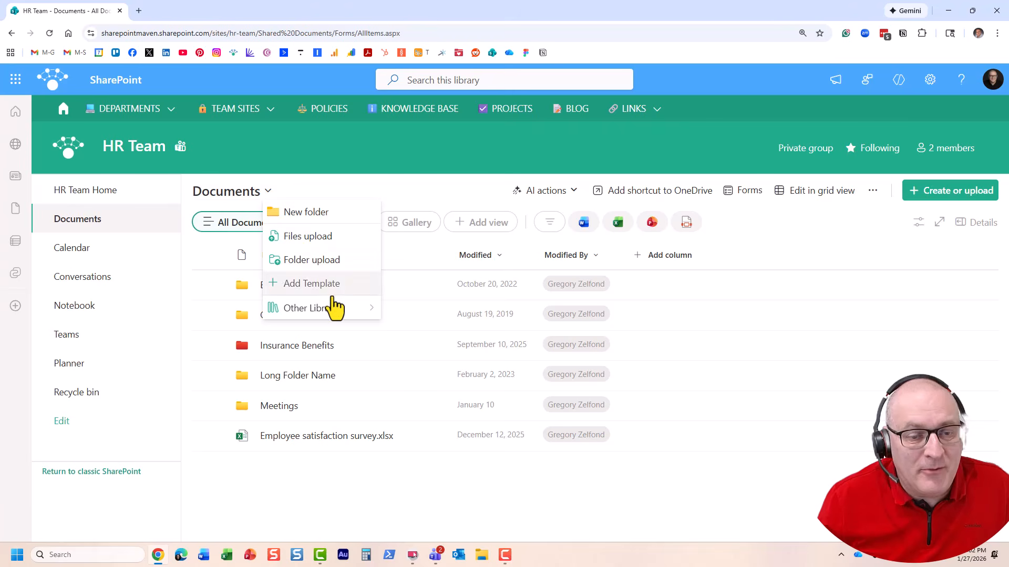
pyautogui.moveTo(342, 311)
pyautogui.click(463, 147)
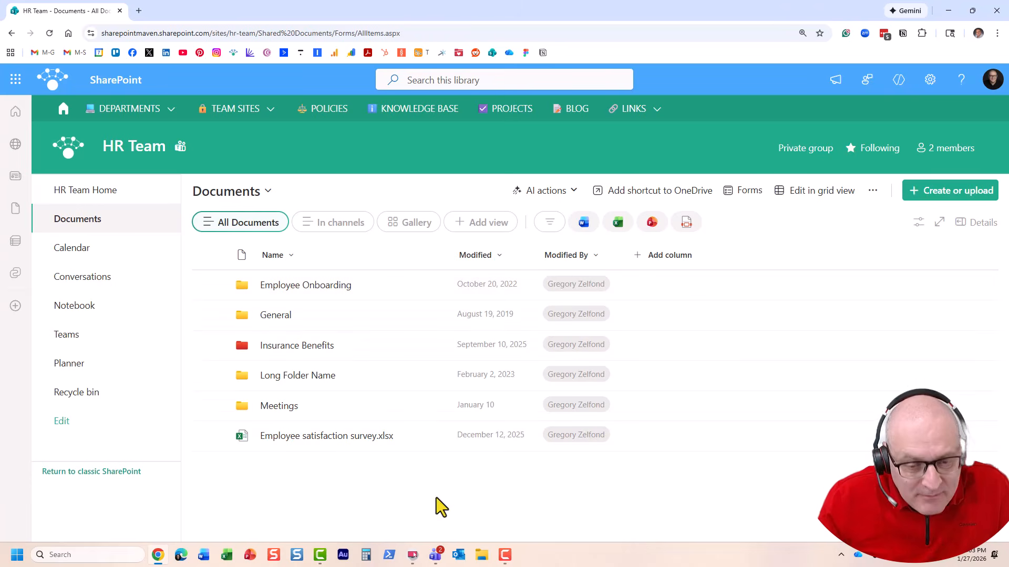
# Switch to Microsoft Teams to look at the HR Team's channels, and return to the SharePoint Documents library
pyautogui.click(435, 555)
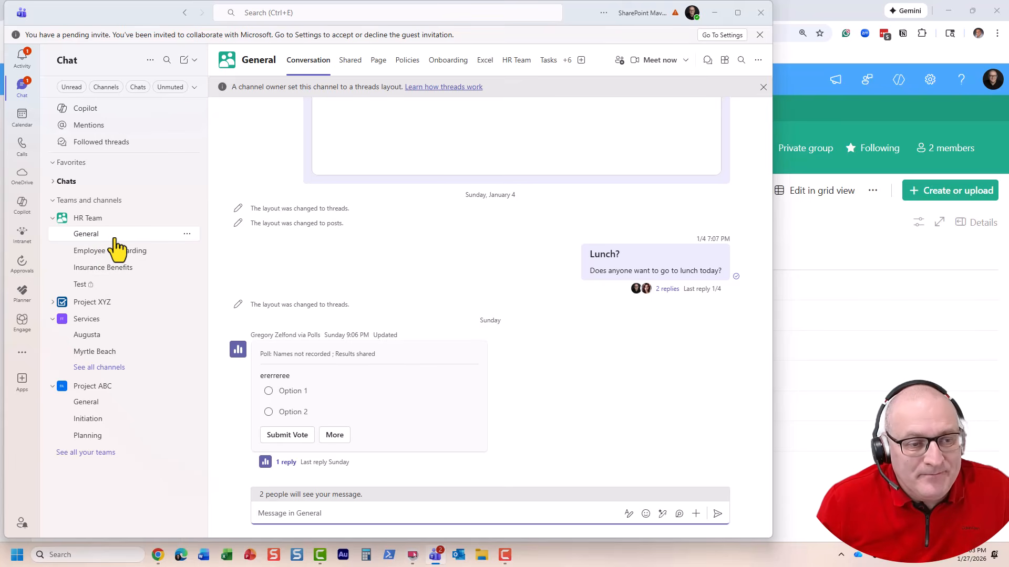
pyautogui.click(825, 116)
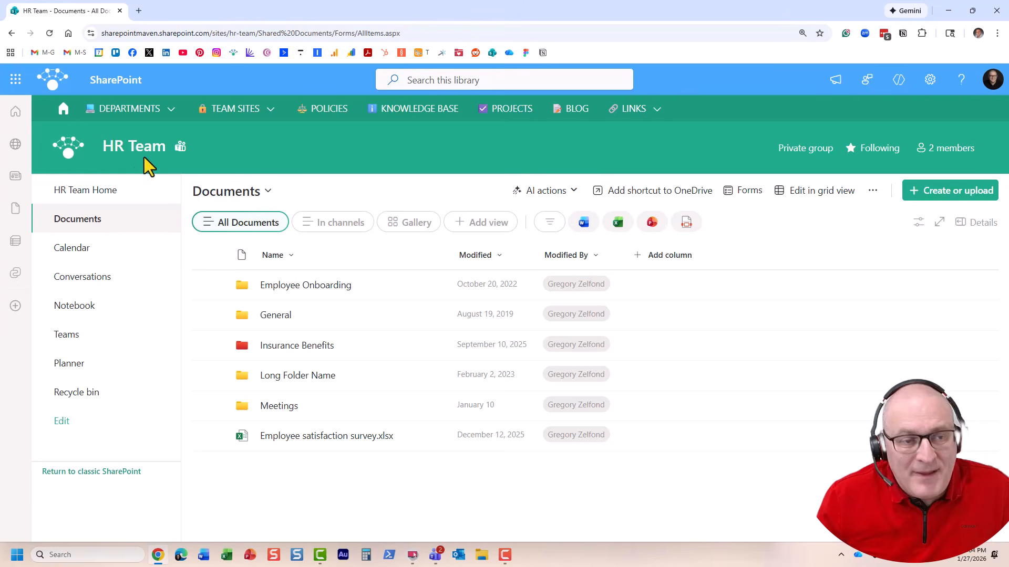
# Switch from the Documents library to the Employee Documents library
pyautogui.click(266, 193)
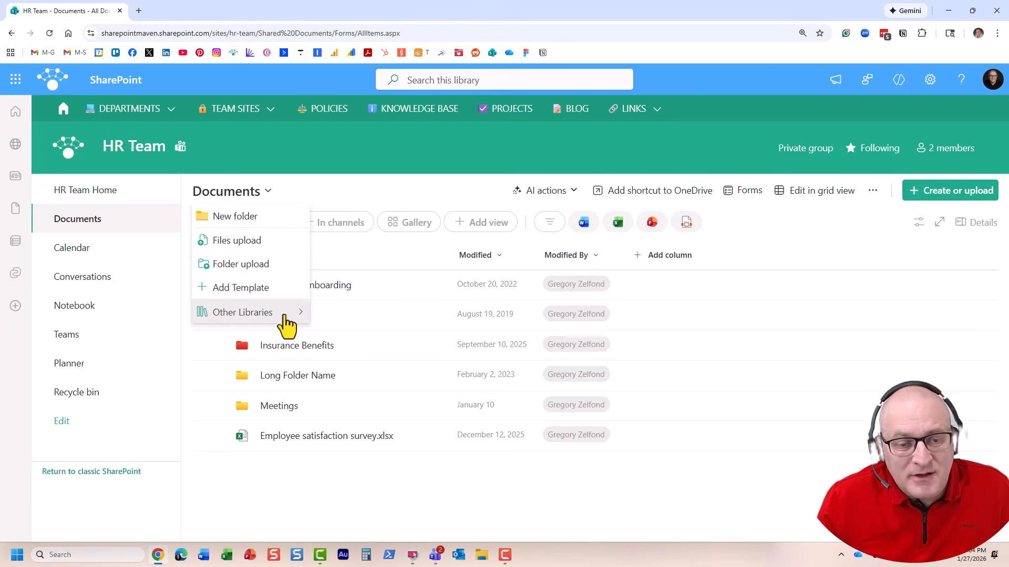
pyautogui.moveTo(284, 315)
pyautogui.click(391, 335)
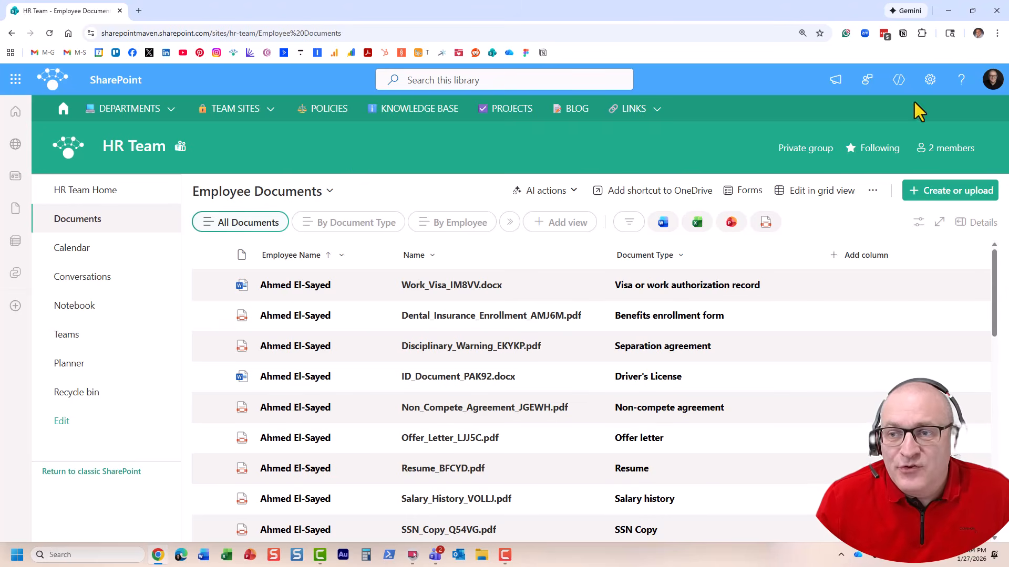
# Create a new list on the HR Team site from Microsoft's Issue tracker template, keeping the default list details
pyautogui.click(930, 80)
pyautogui.click(847, 211)
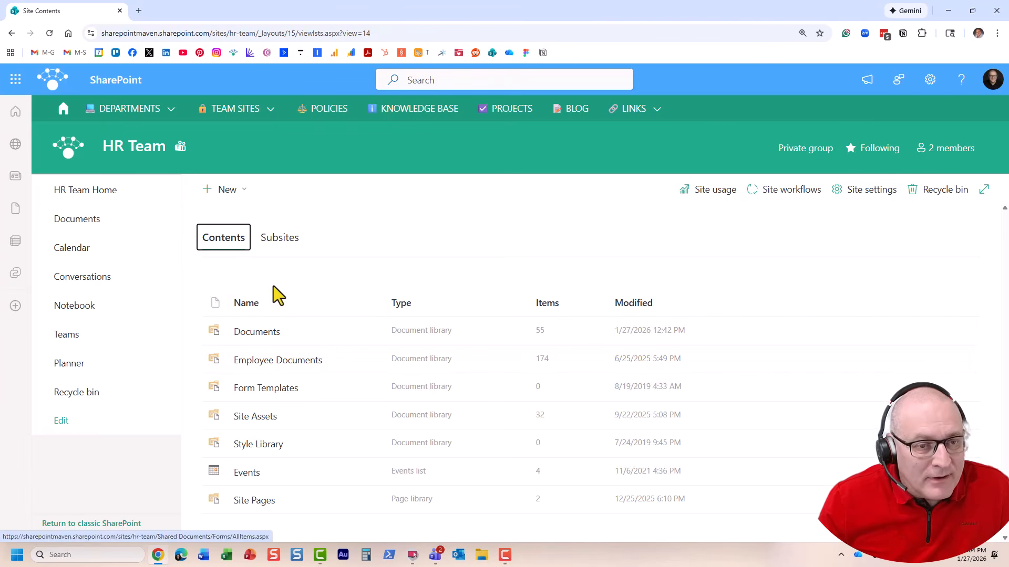
pyautogui.click(231, 190)
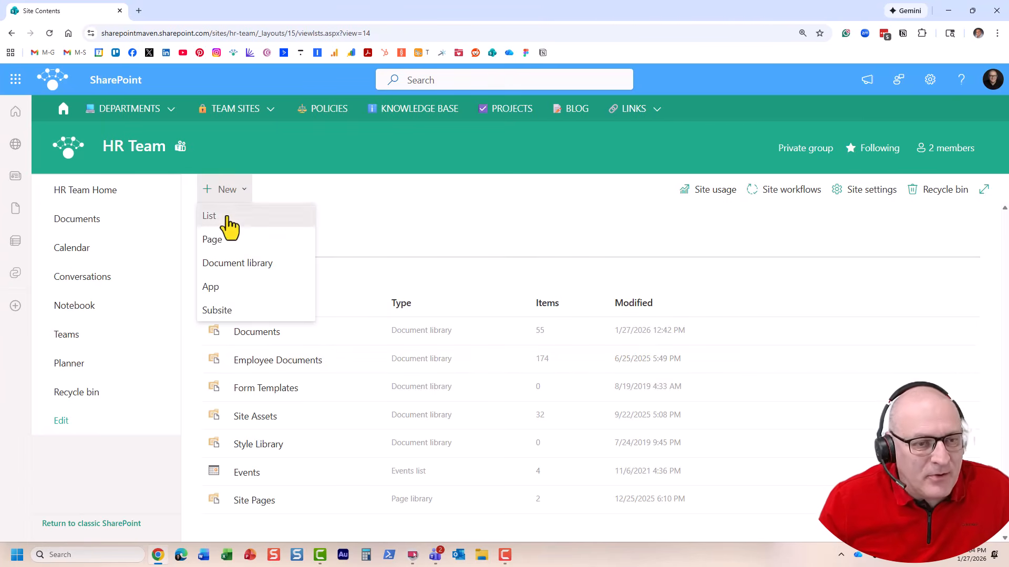
pyautogui.click(225, 220)
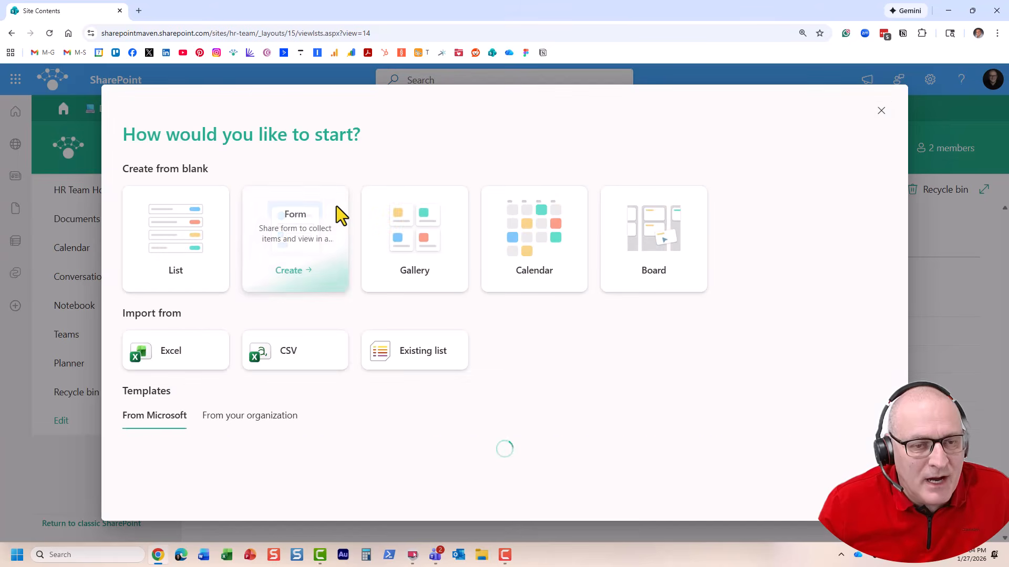
pyautogui.scroll(-1, 239, 405)
pyautogui.scroll(-1, 241, 413)
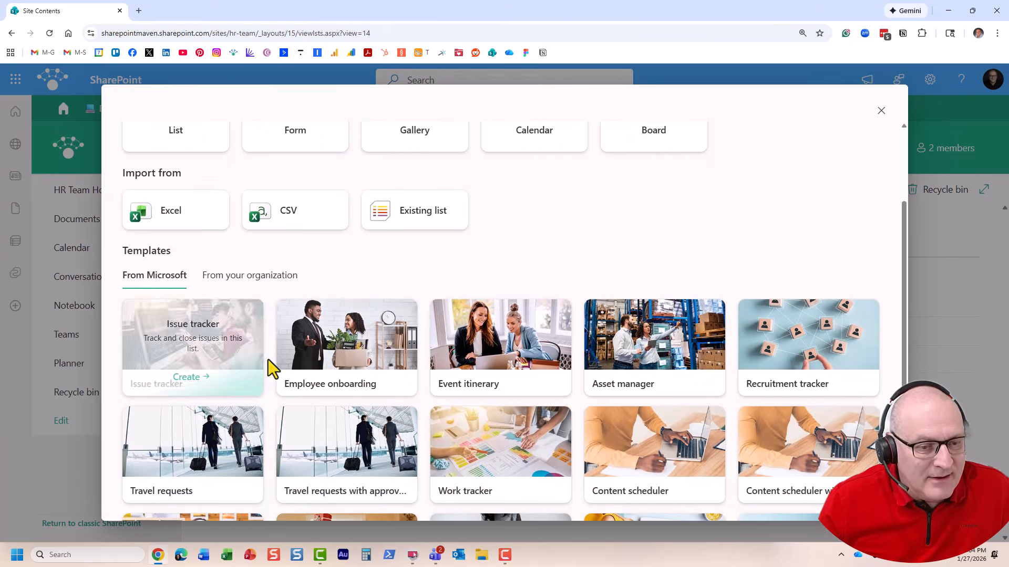
pyautogui.click(226, 353)
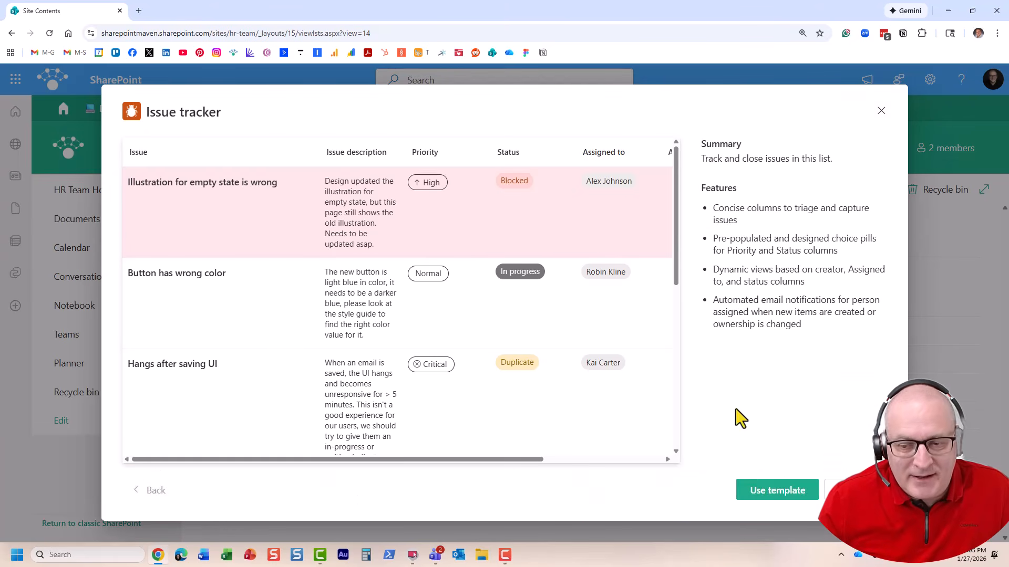
pyautogui.click(784, 493)
pyautogui.click(791, 497)
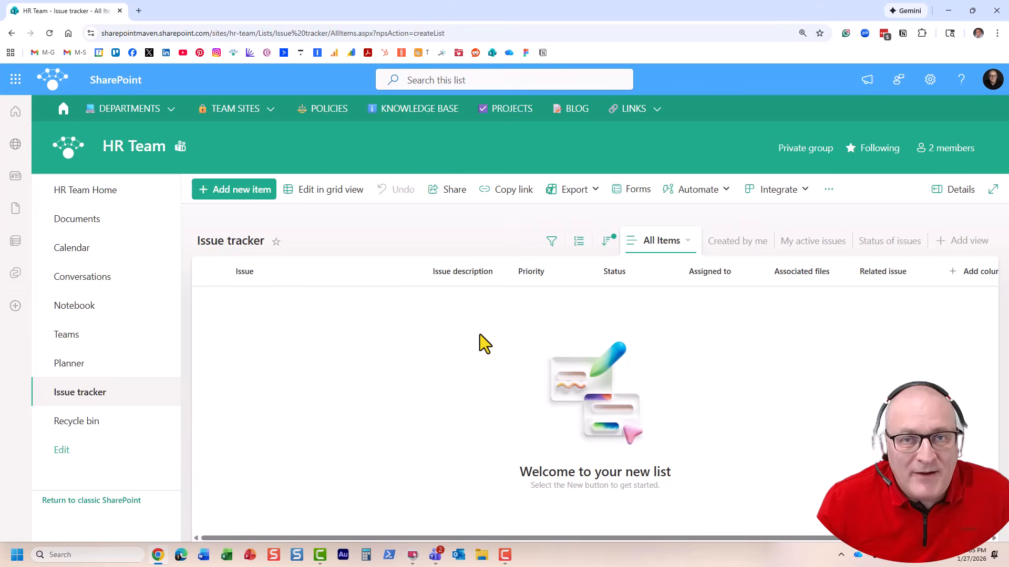
# Review the permissions of the Issue tracker list through its list settings, and return to the HR Team home page
pyautogui.click(930, 80)
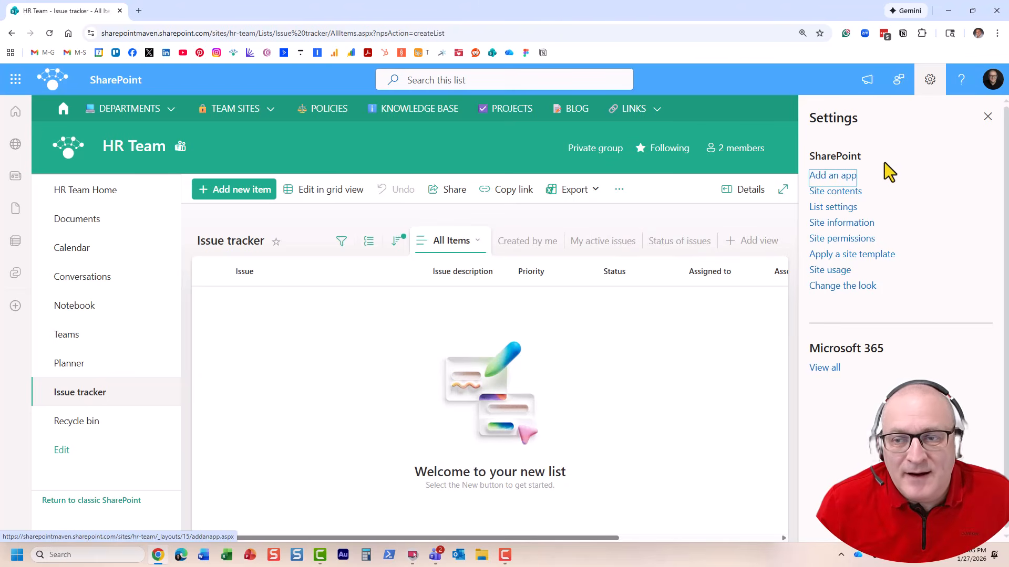
pyautogui.click(846, 210)
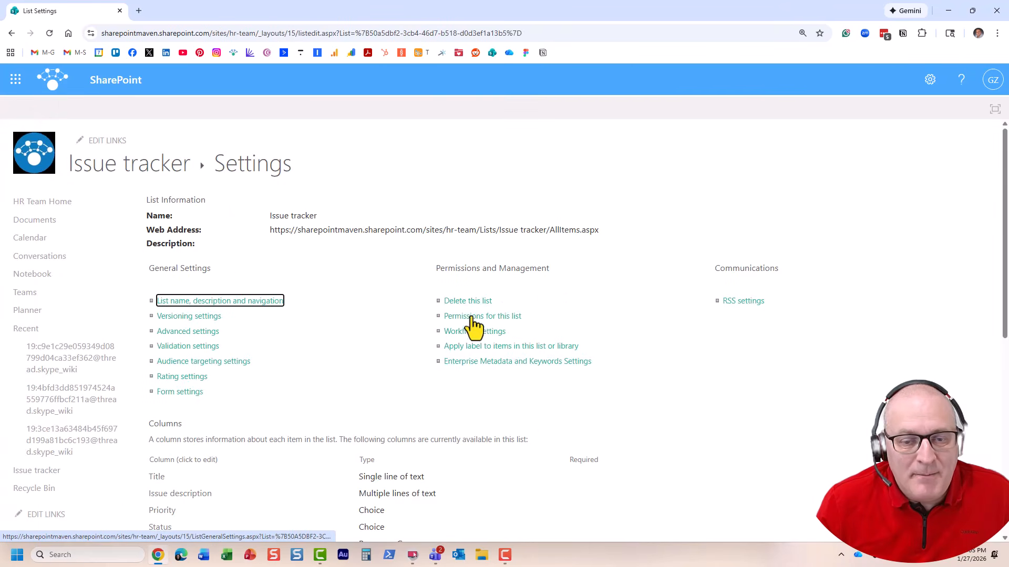
pyautogui.click(482, 317)
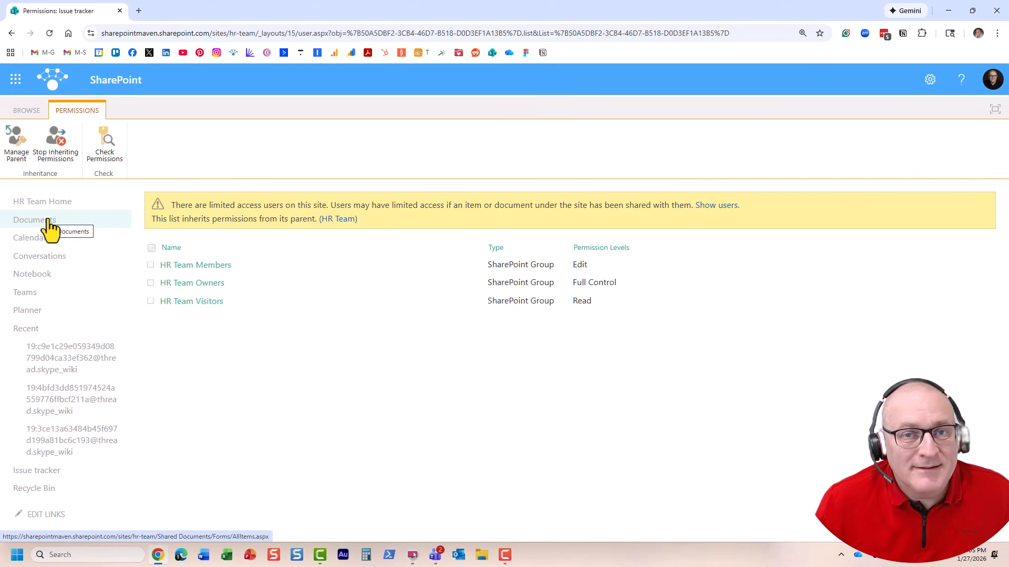
pyautogui.click(42, 203)
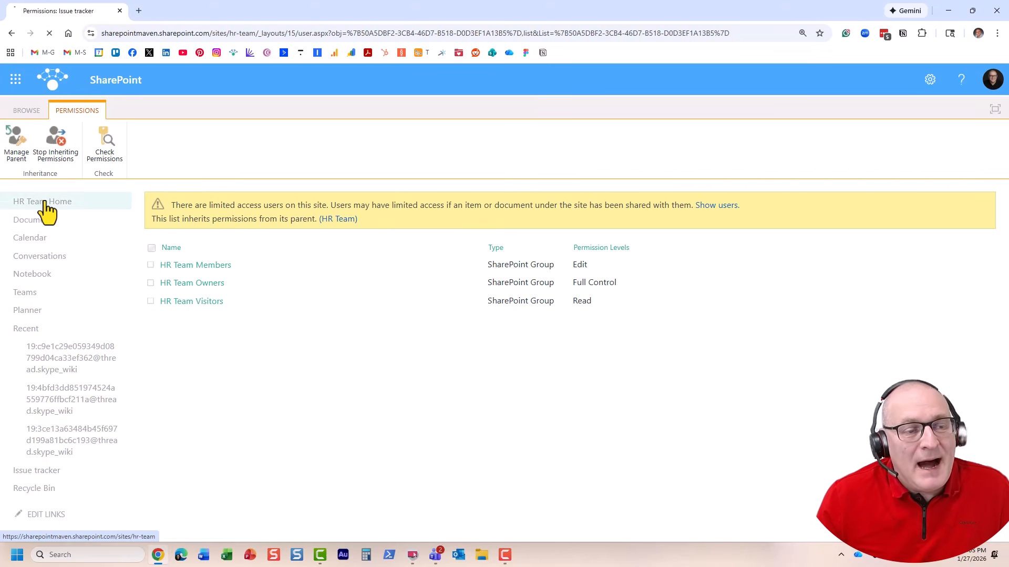